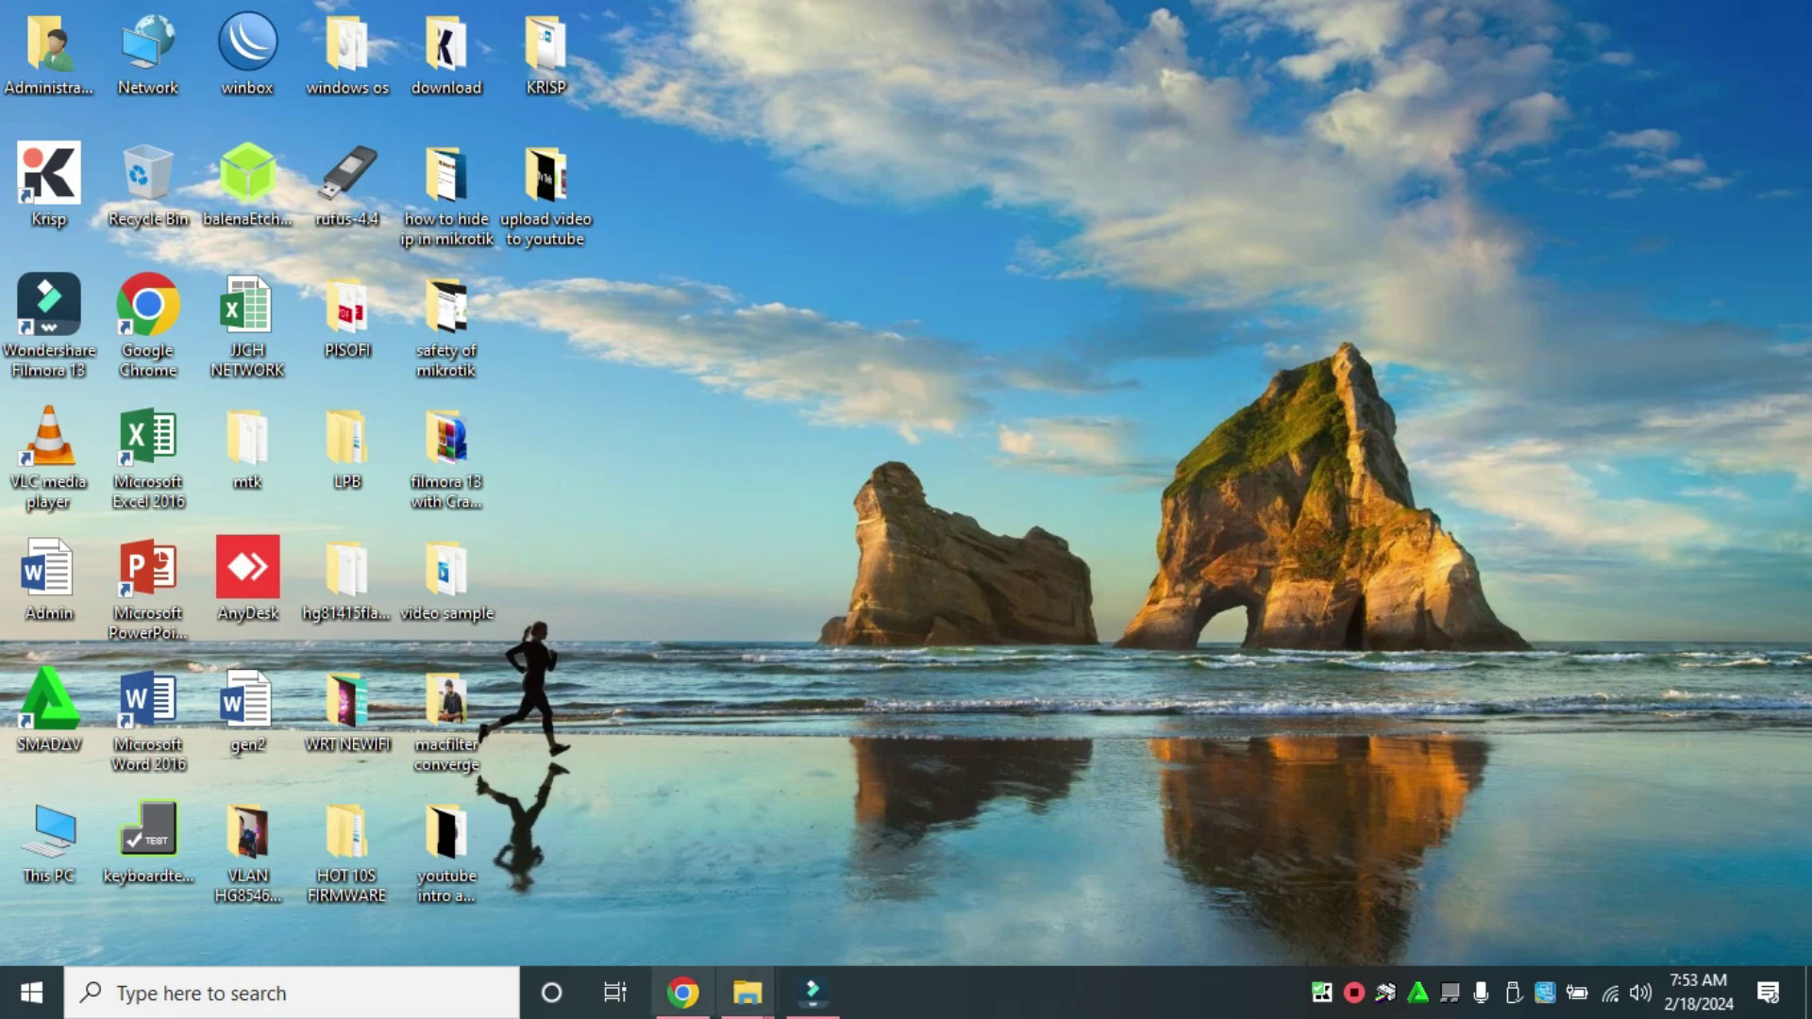
Quick-format USB Drive (H:) from This PC with the FAT32 file system and 4096-byte allocation units
mouse_move(747, 991)
click(890, 882)
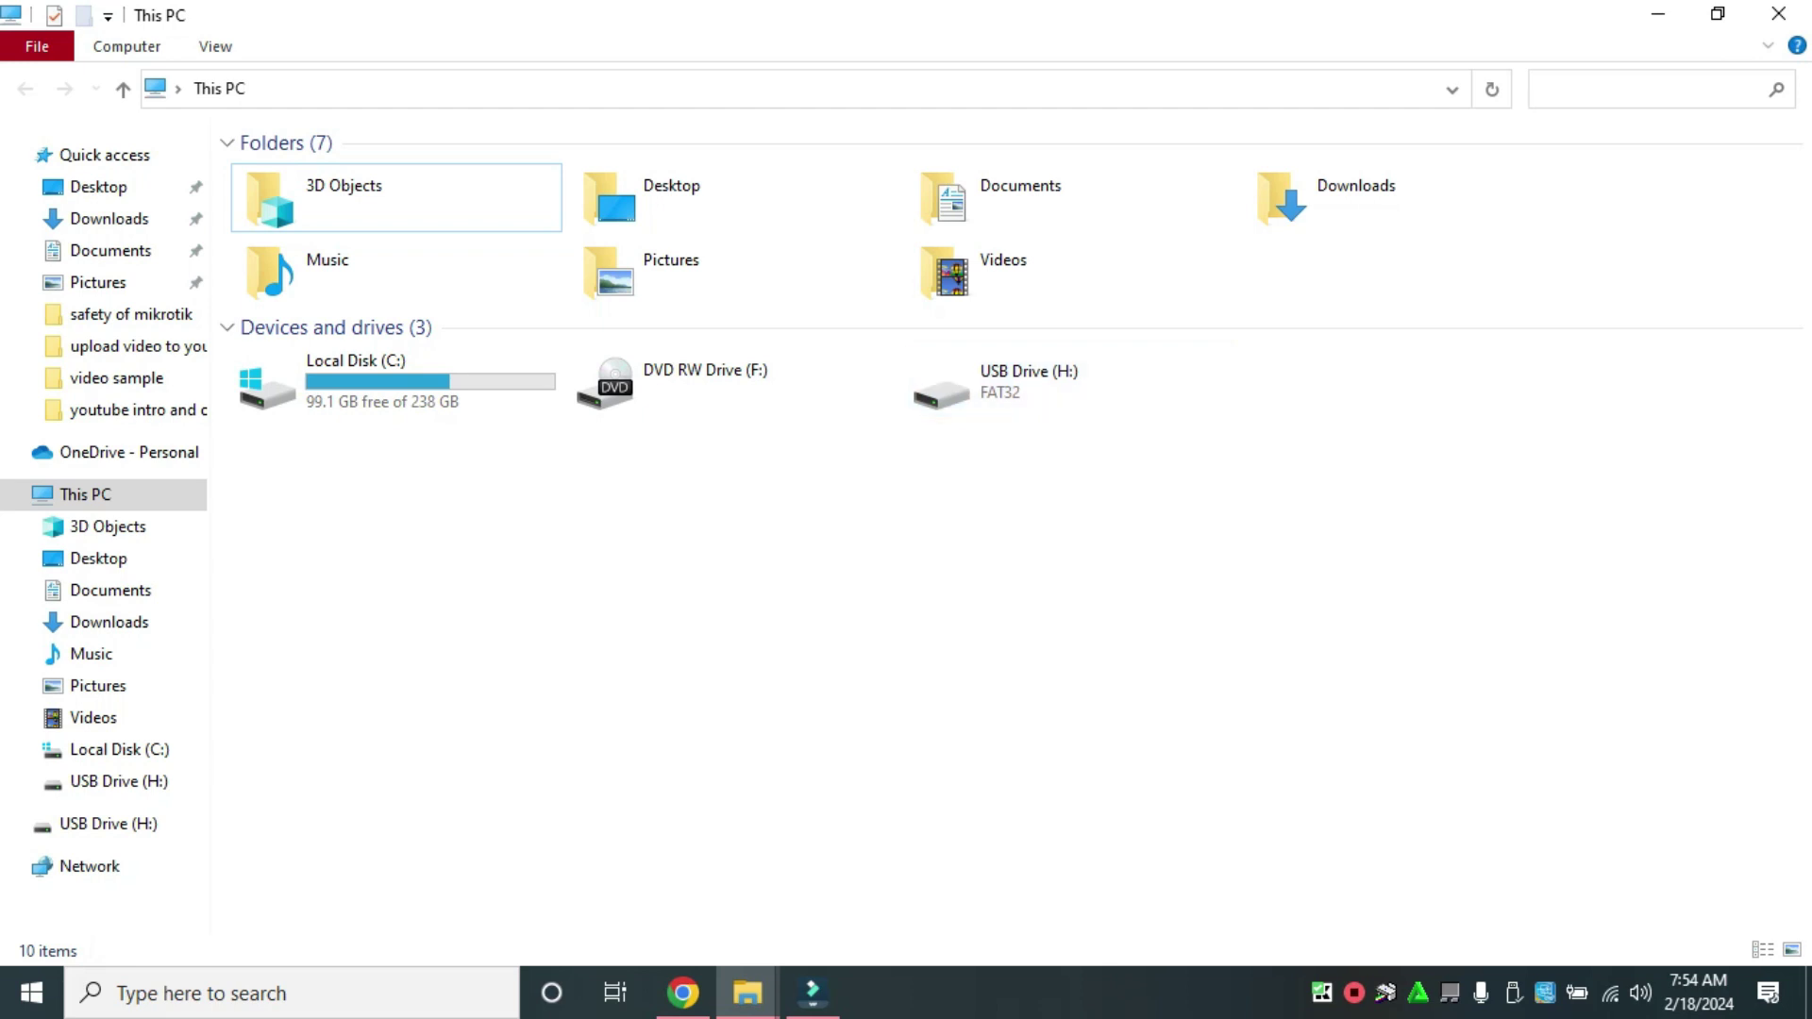
right_click(987, 351)
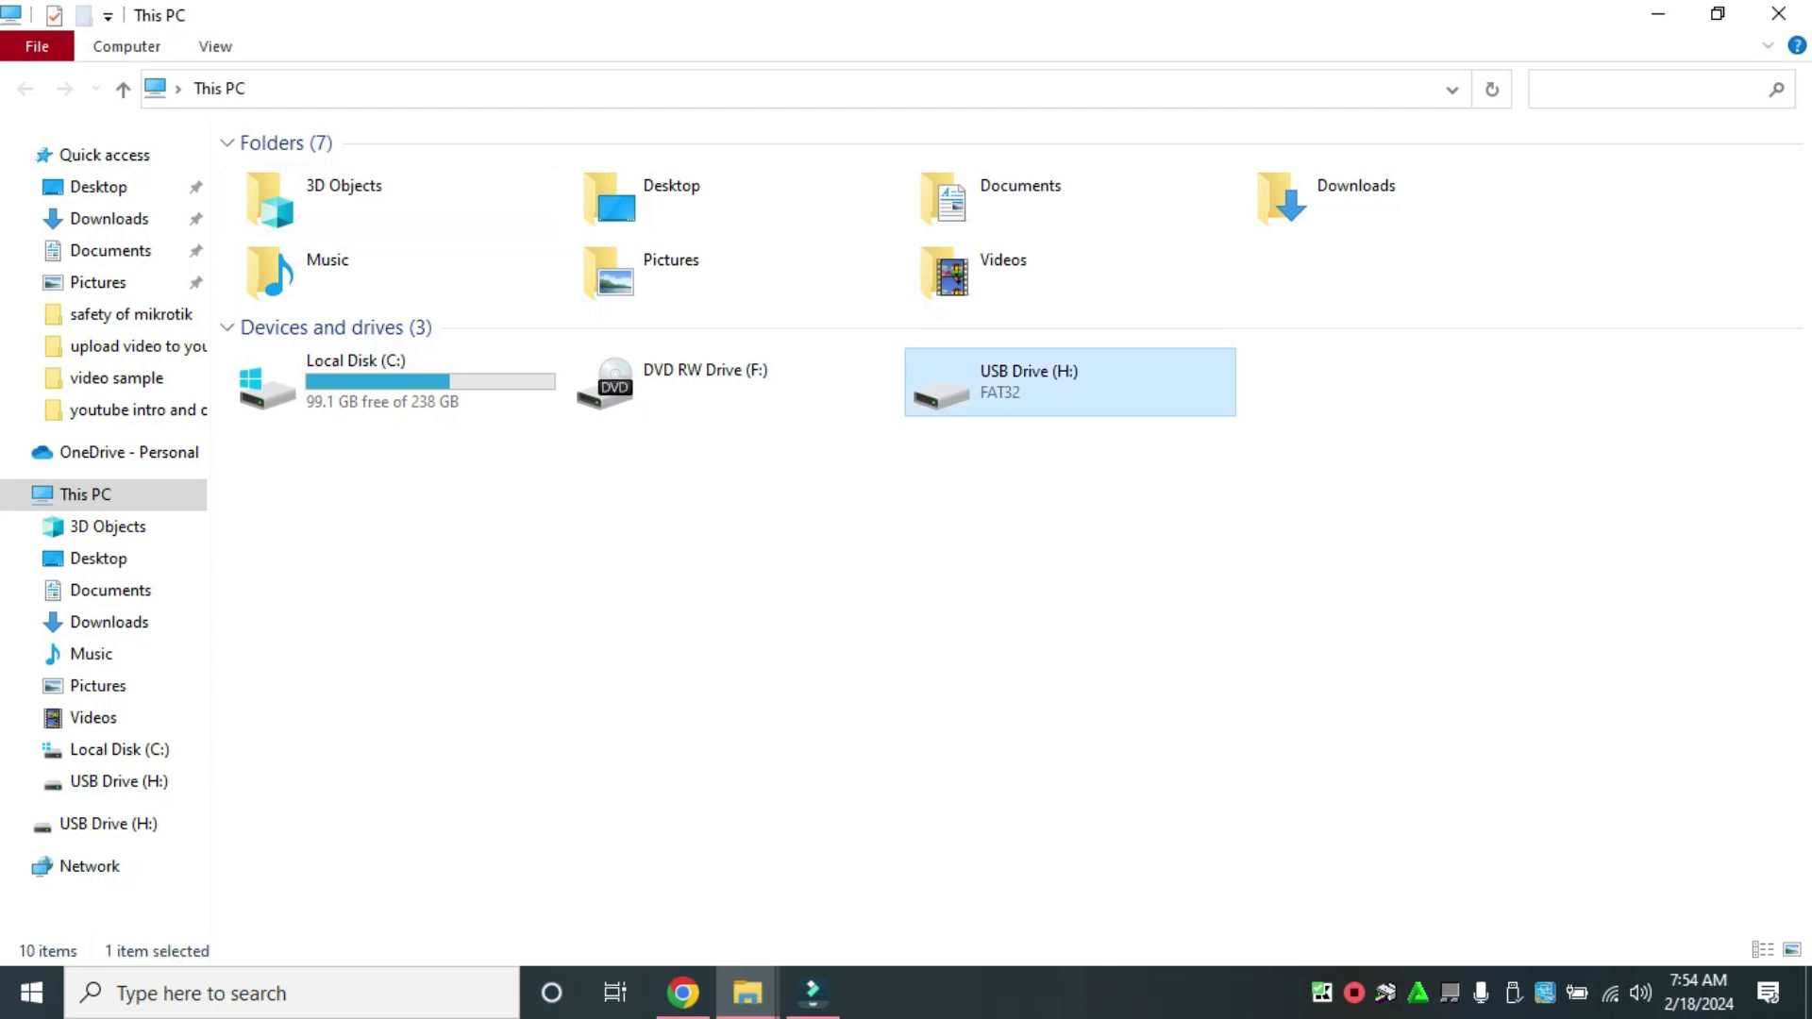
click(1064, 742)
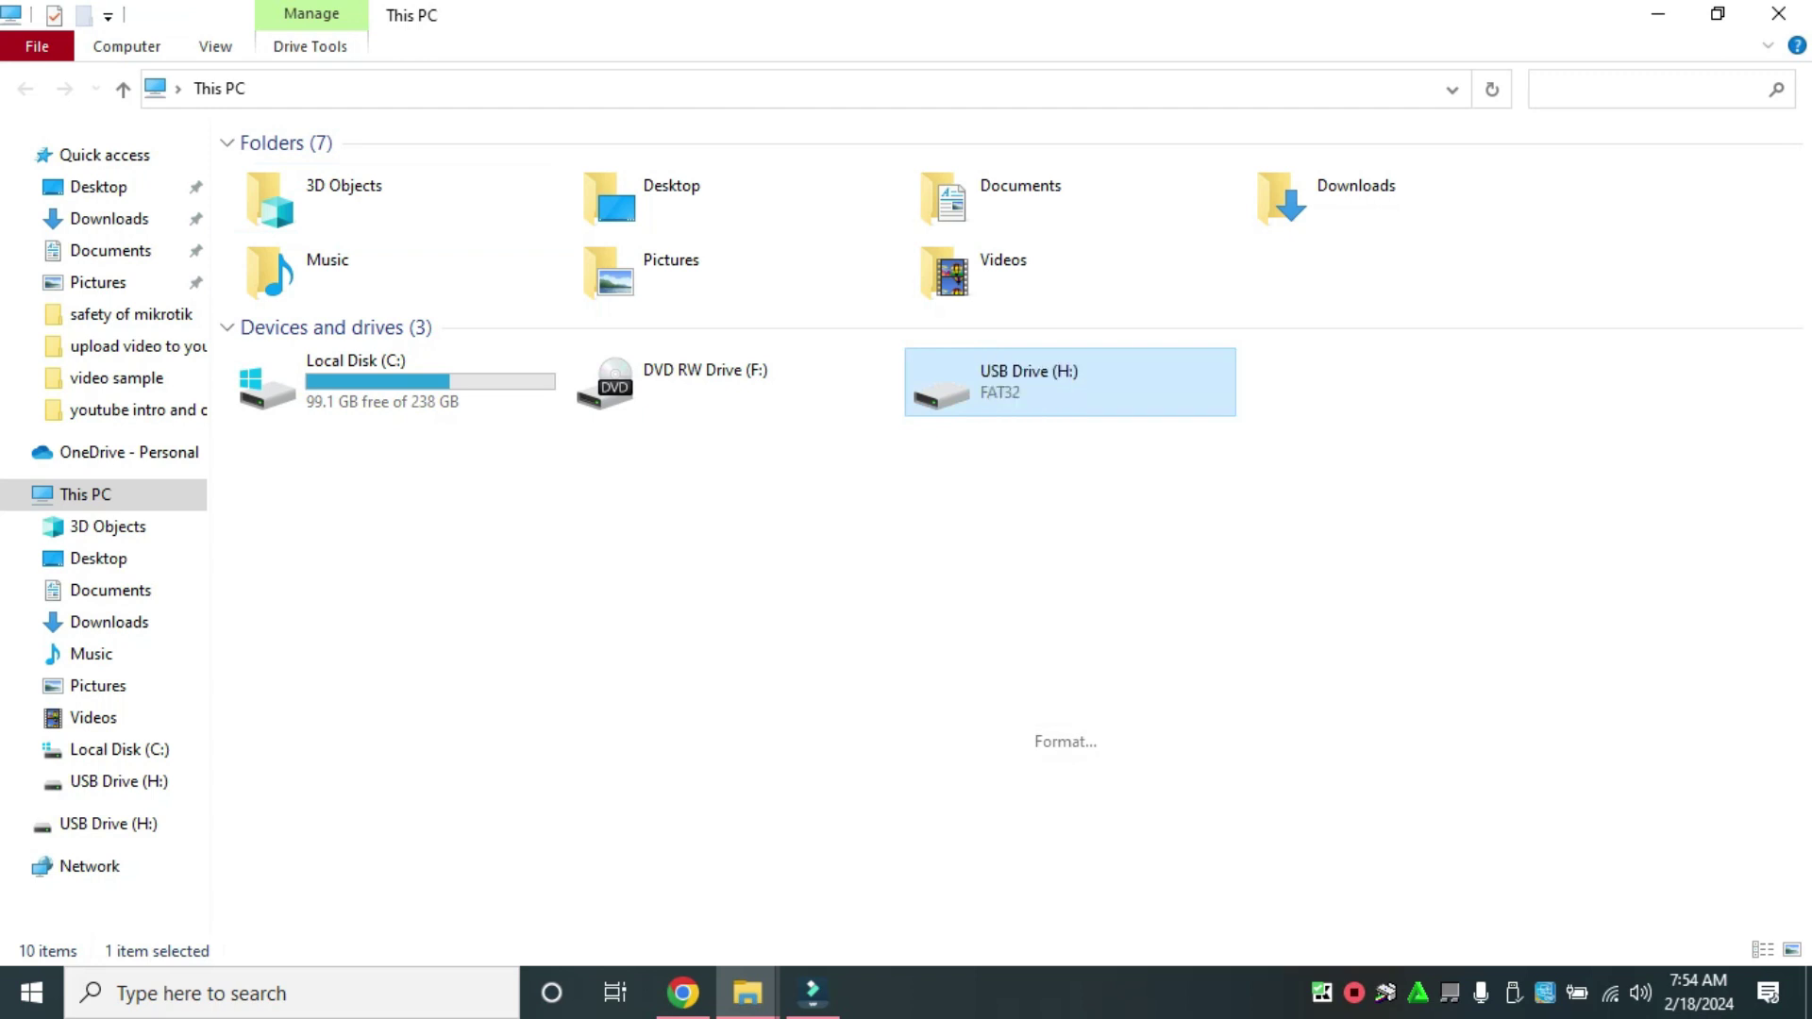
click(281, 819)
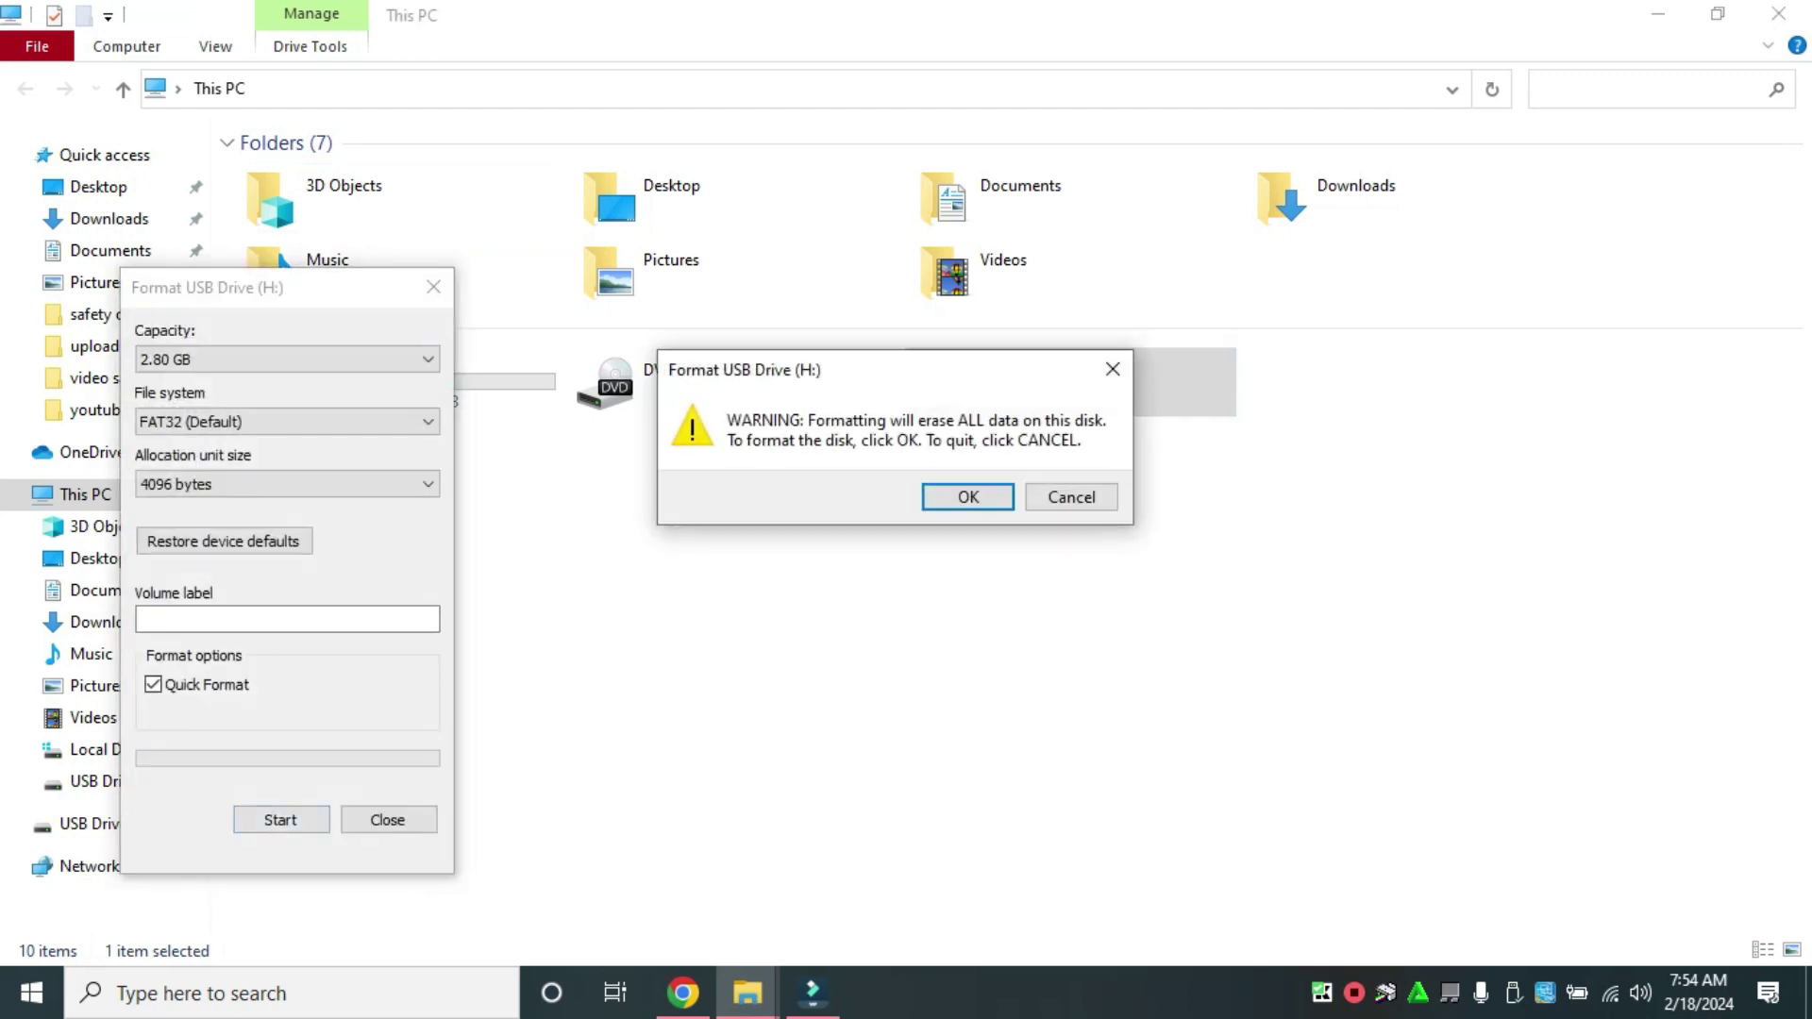
click(963, 495)
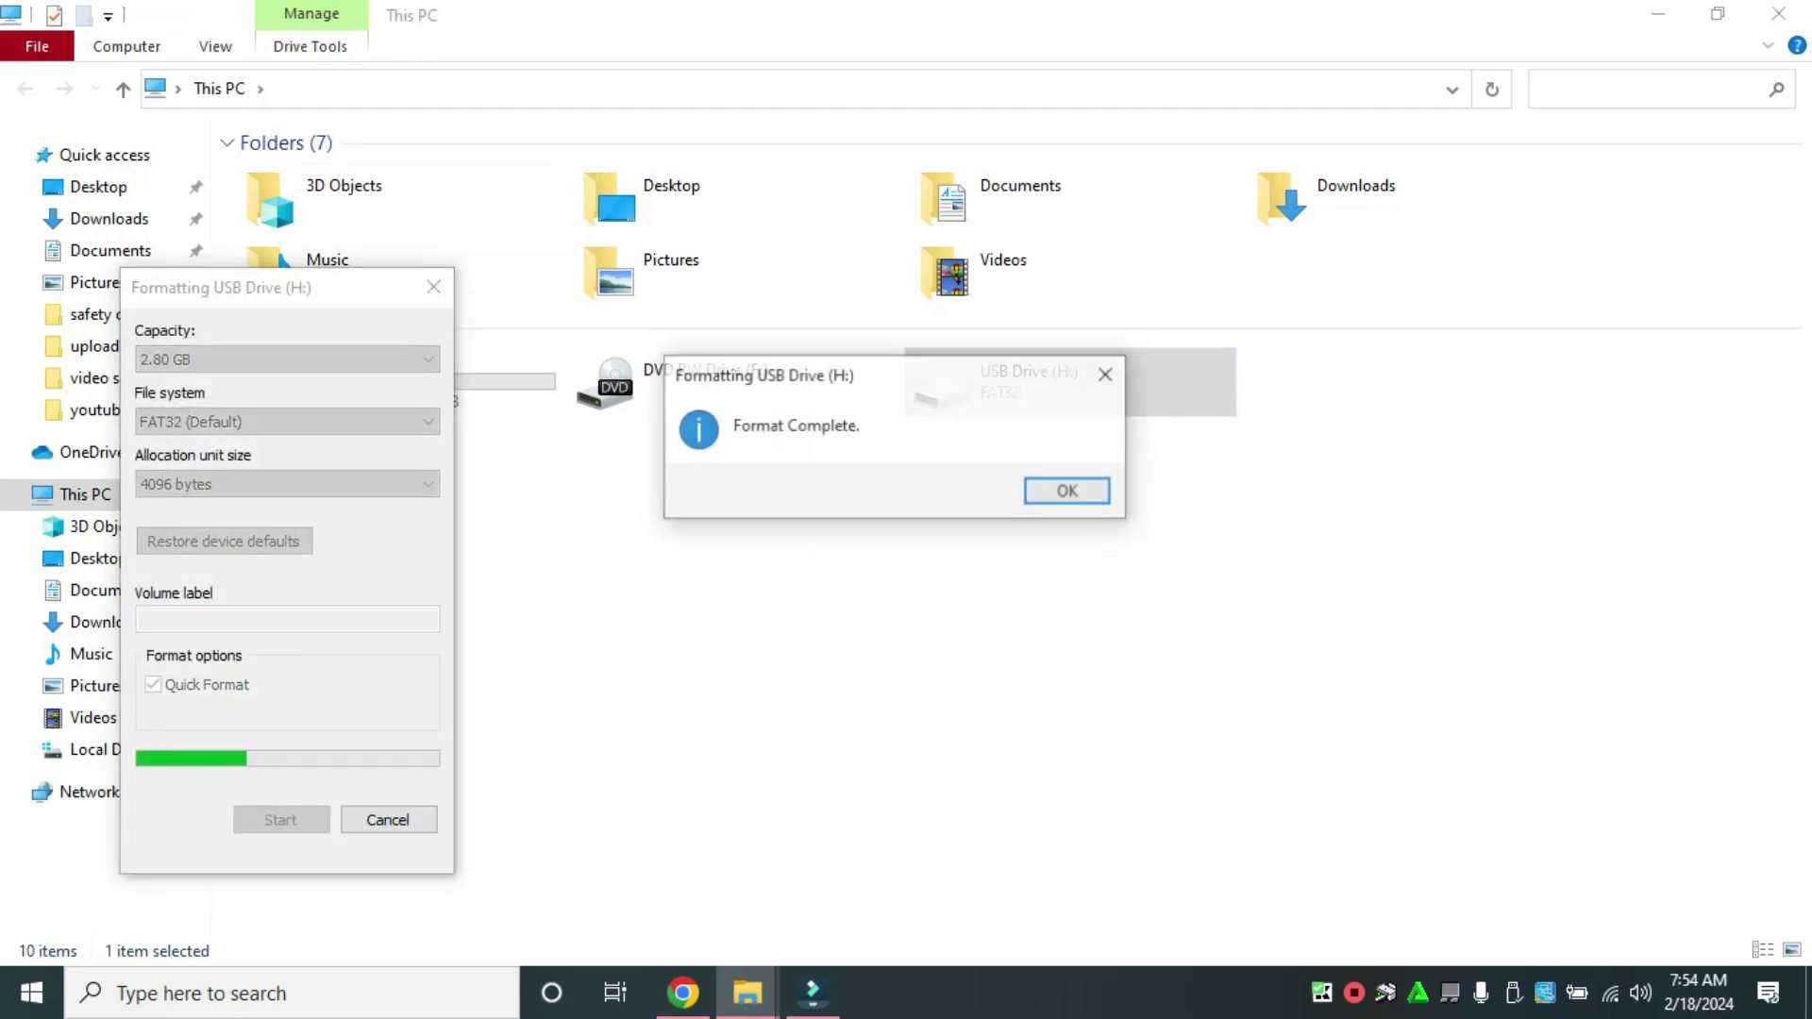
key(Return)
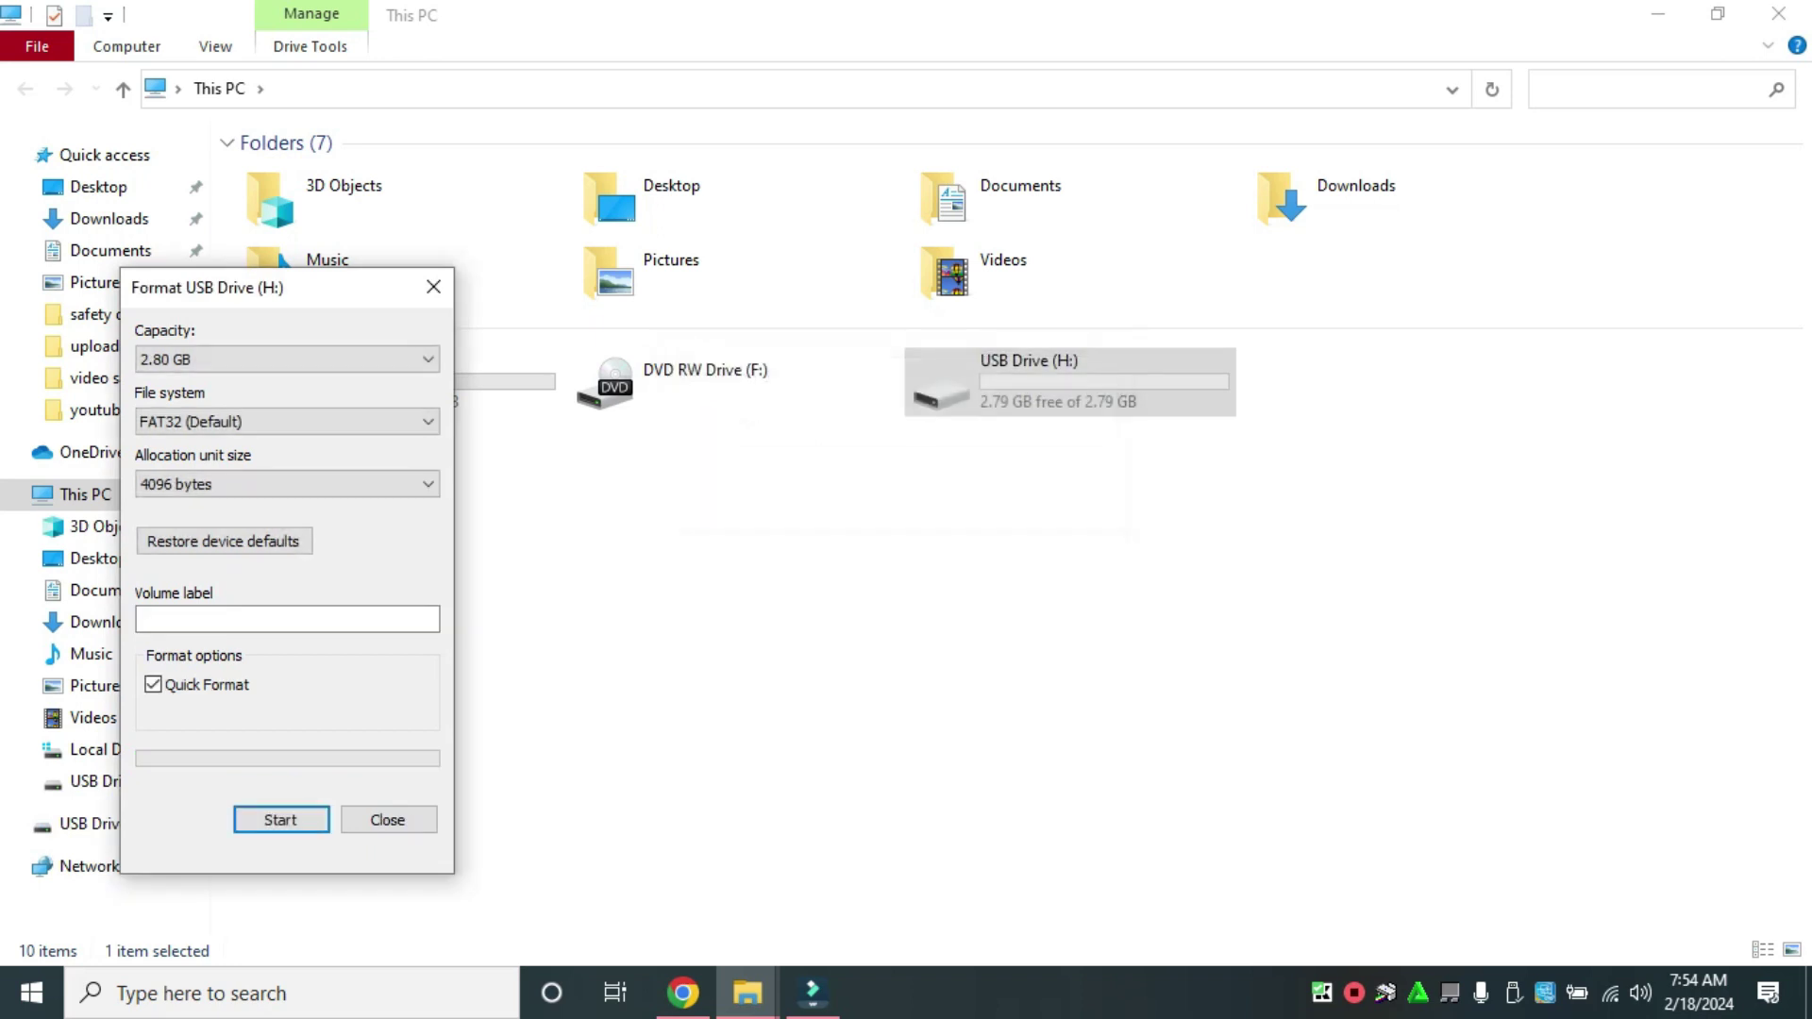
click(388, 819)
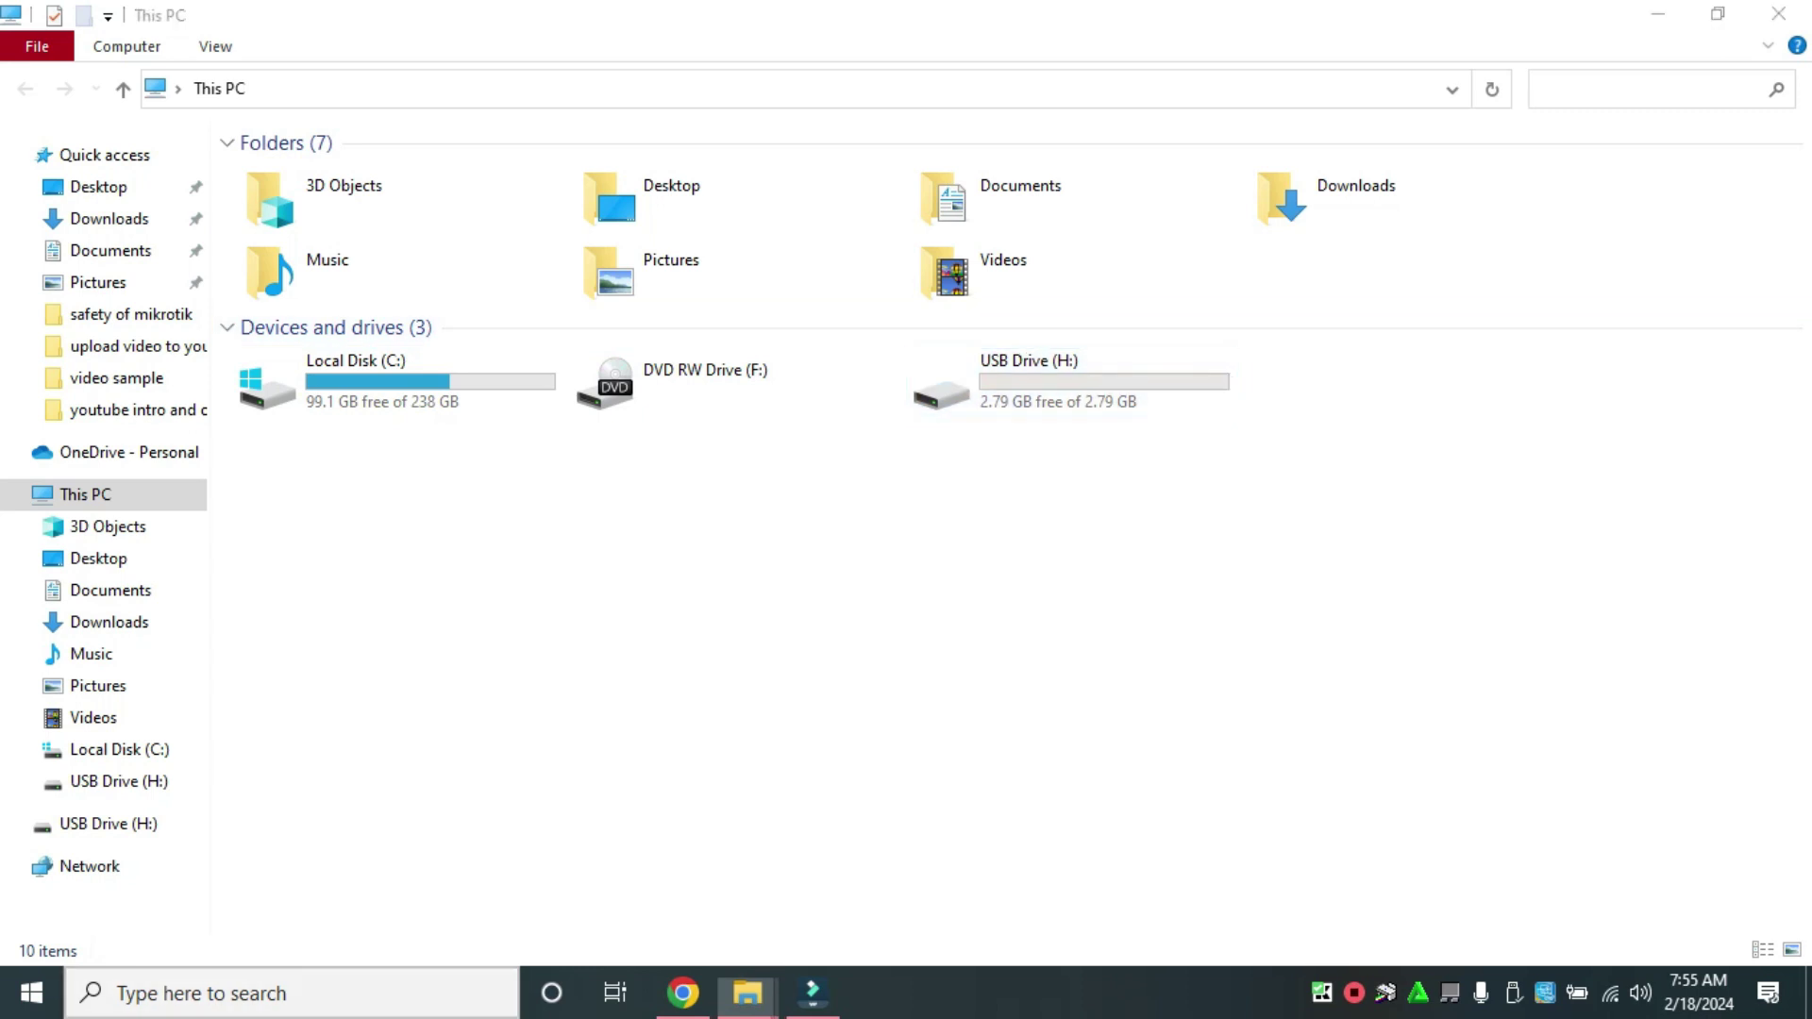
Open Command Prompt as administrator and start the diskpart utility
key(super+s)
text(CMD)
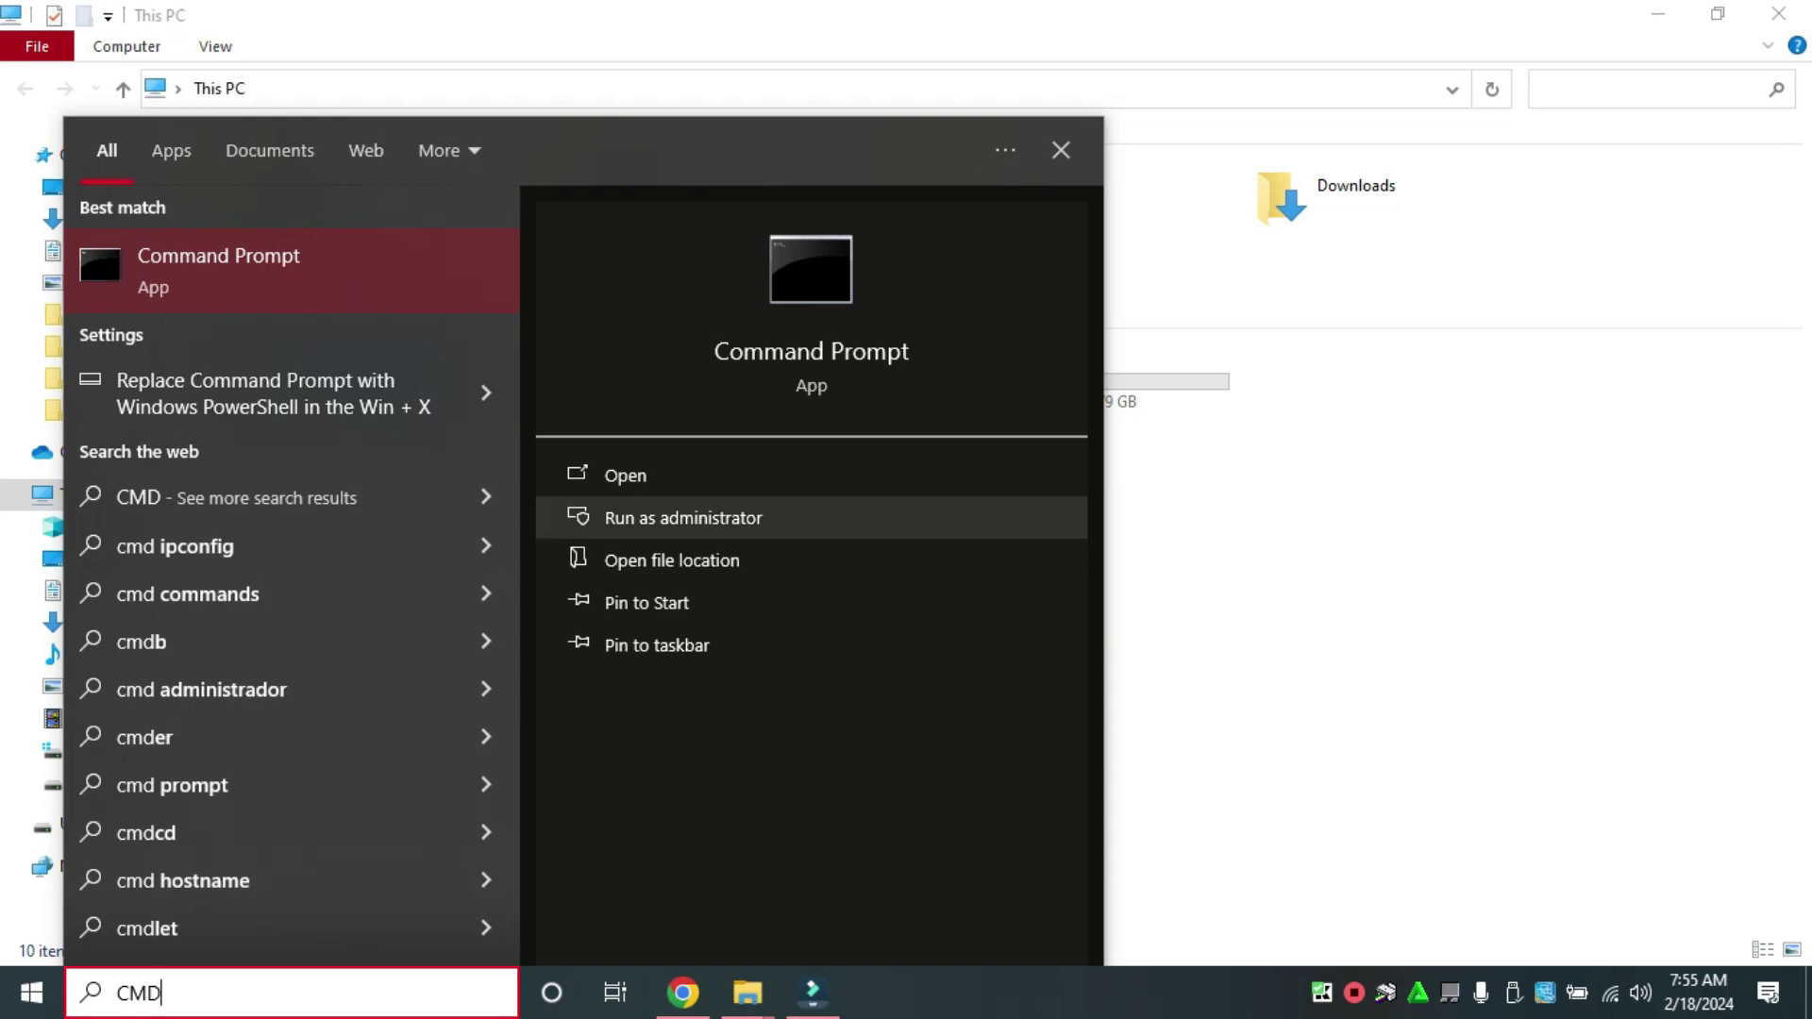
key(Escape)
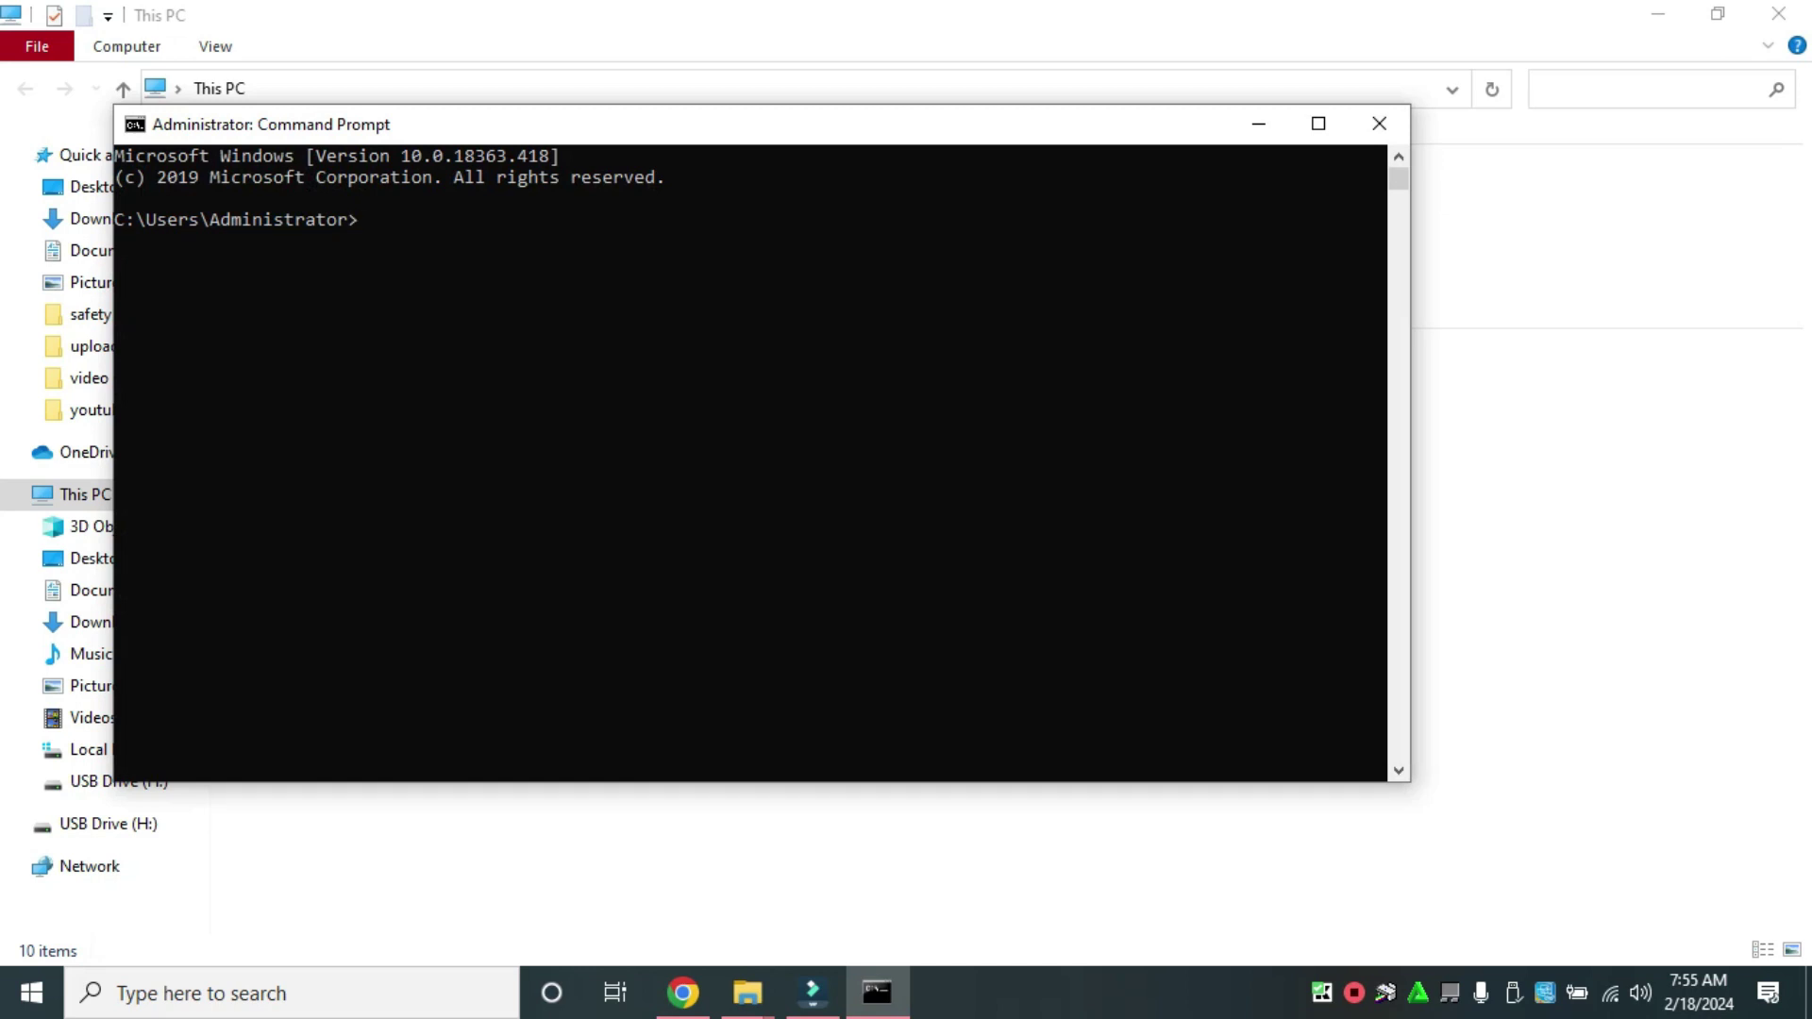
text(diskpart)
key(Return)
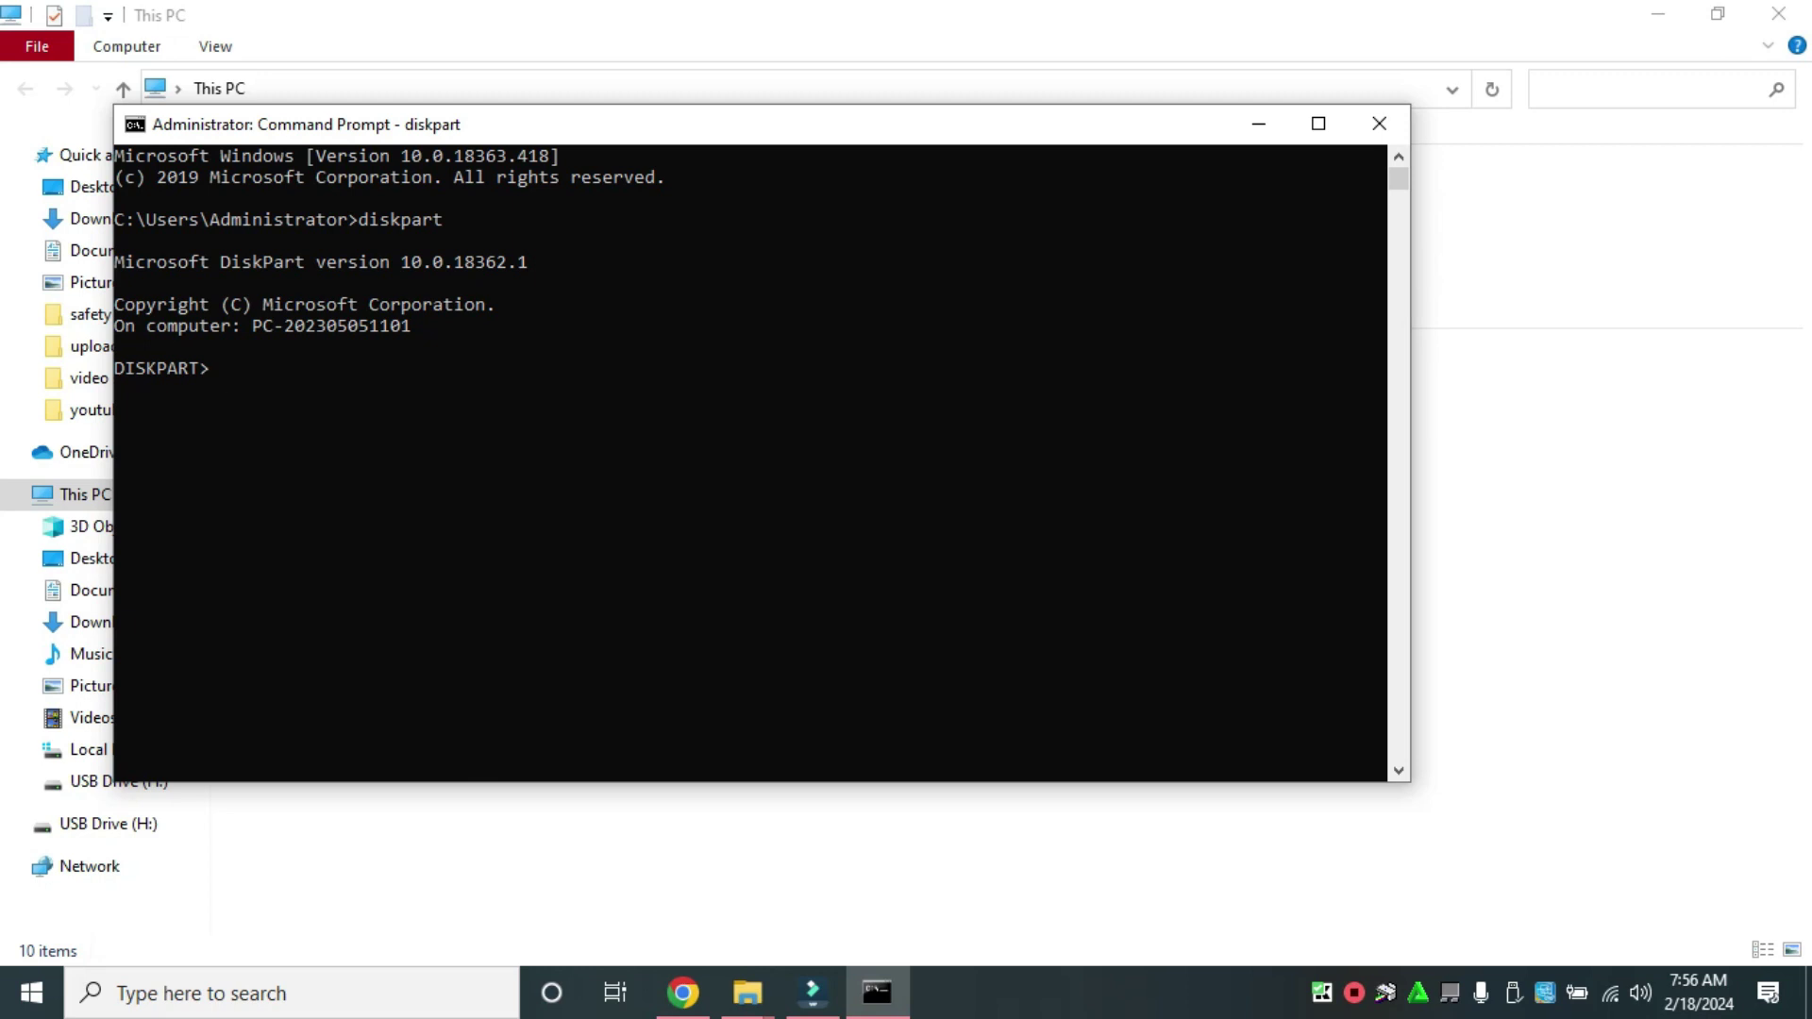
List the disks in DiskPart and arrange the console window so the drives in This PC stay visible
drag(661, 126, 948, 214)
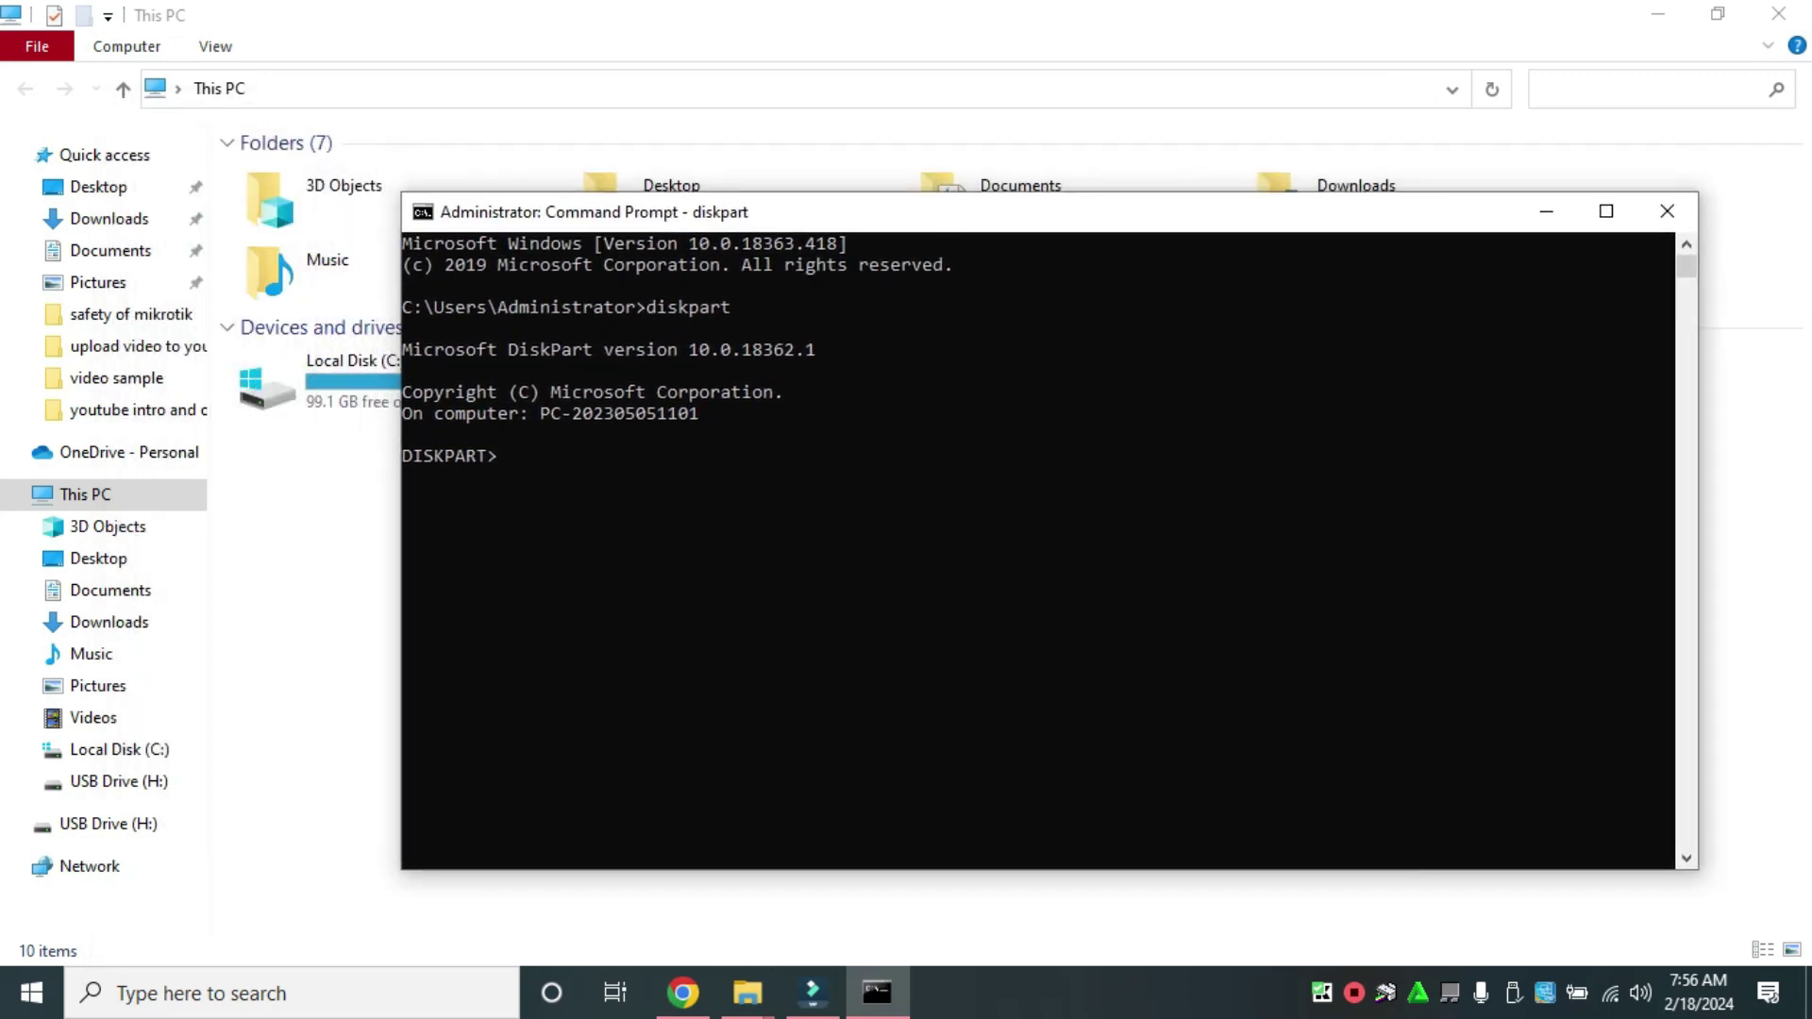
text(list disk)
key(Return)
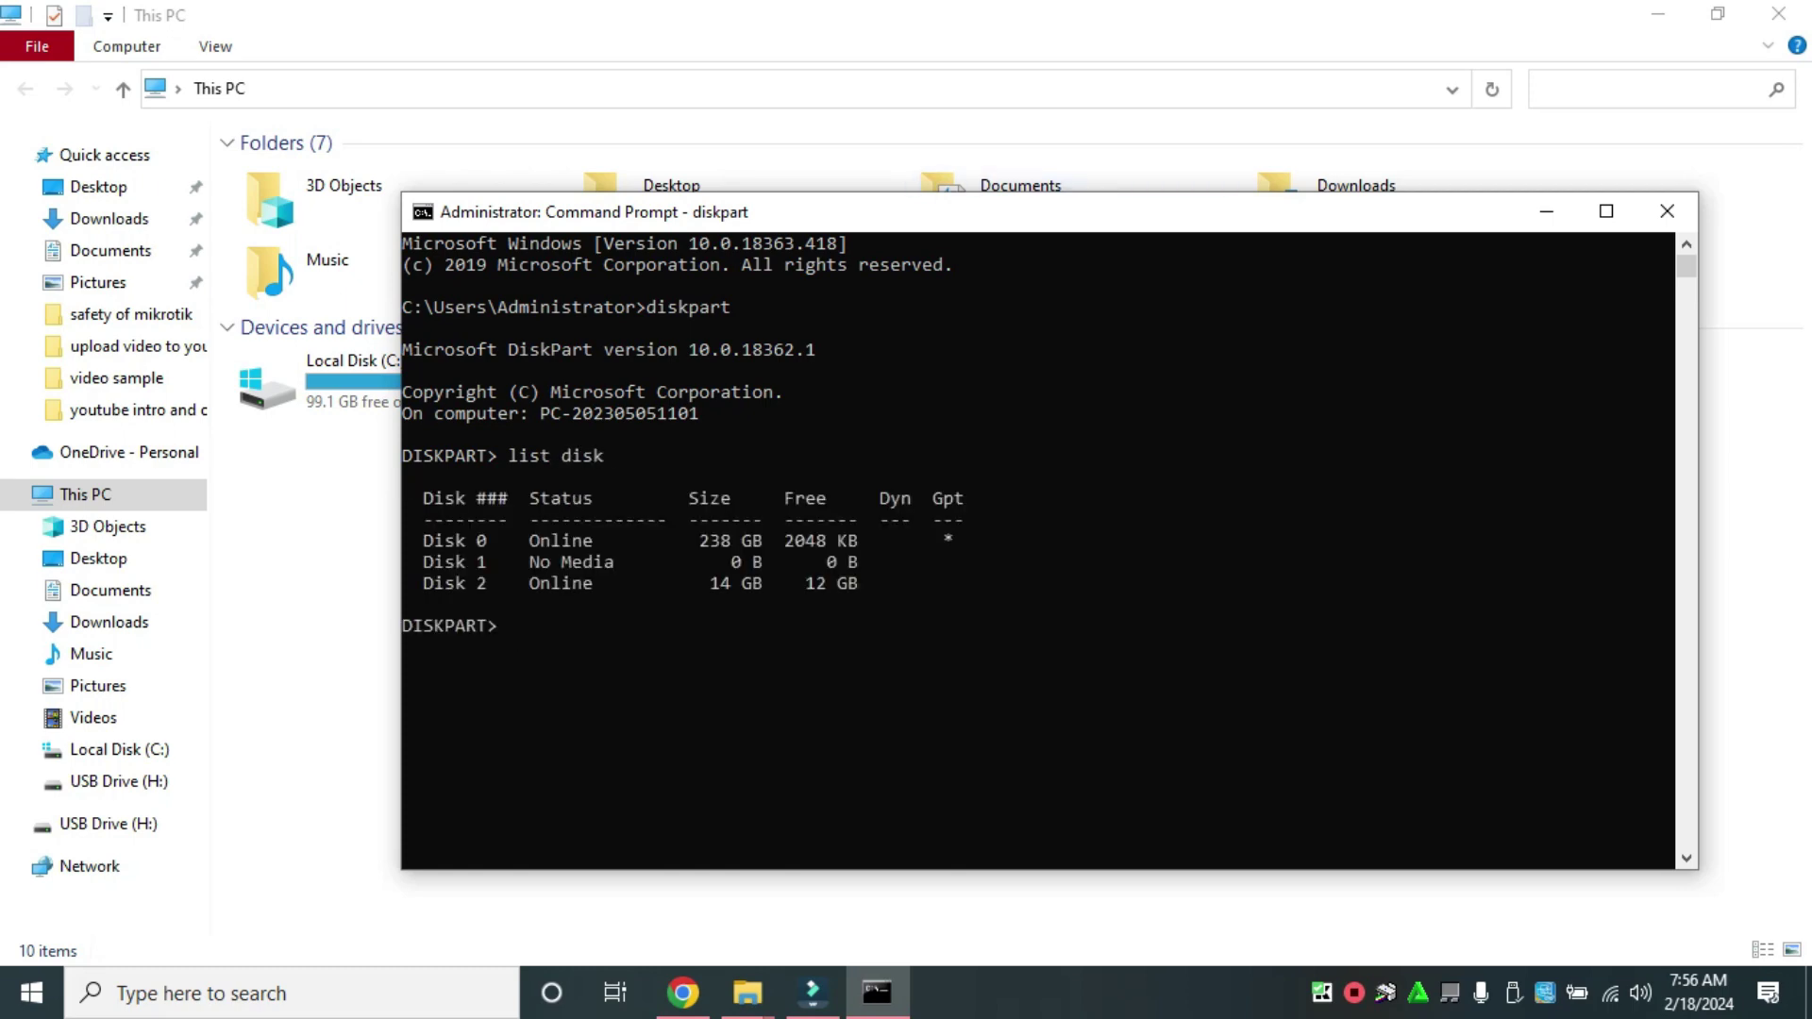
drag(989, 226, 982, 185)
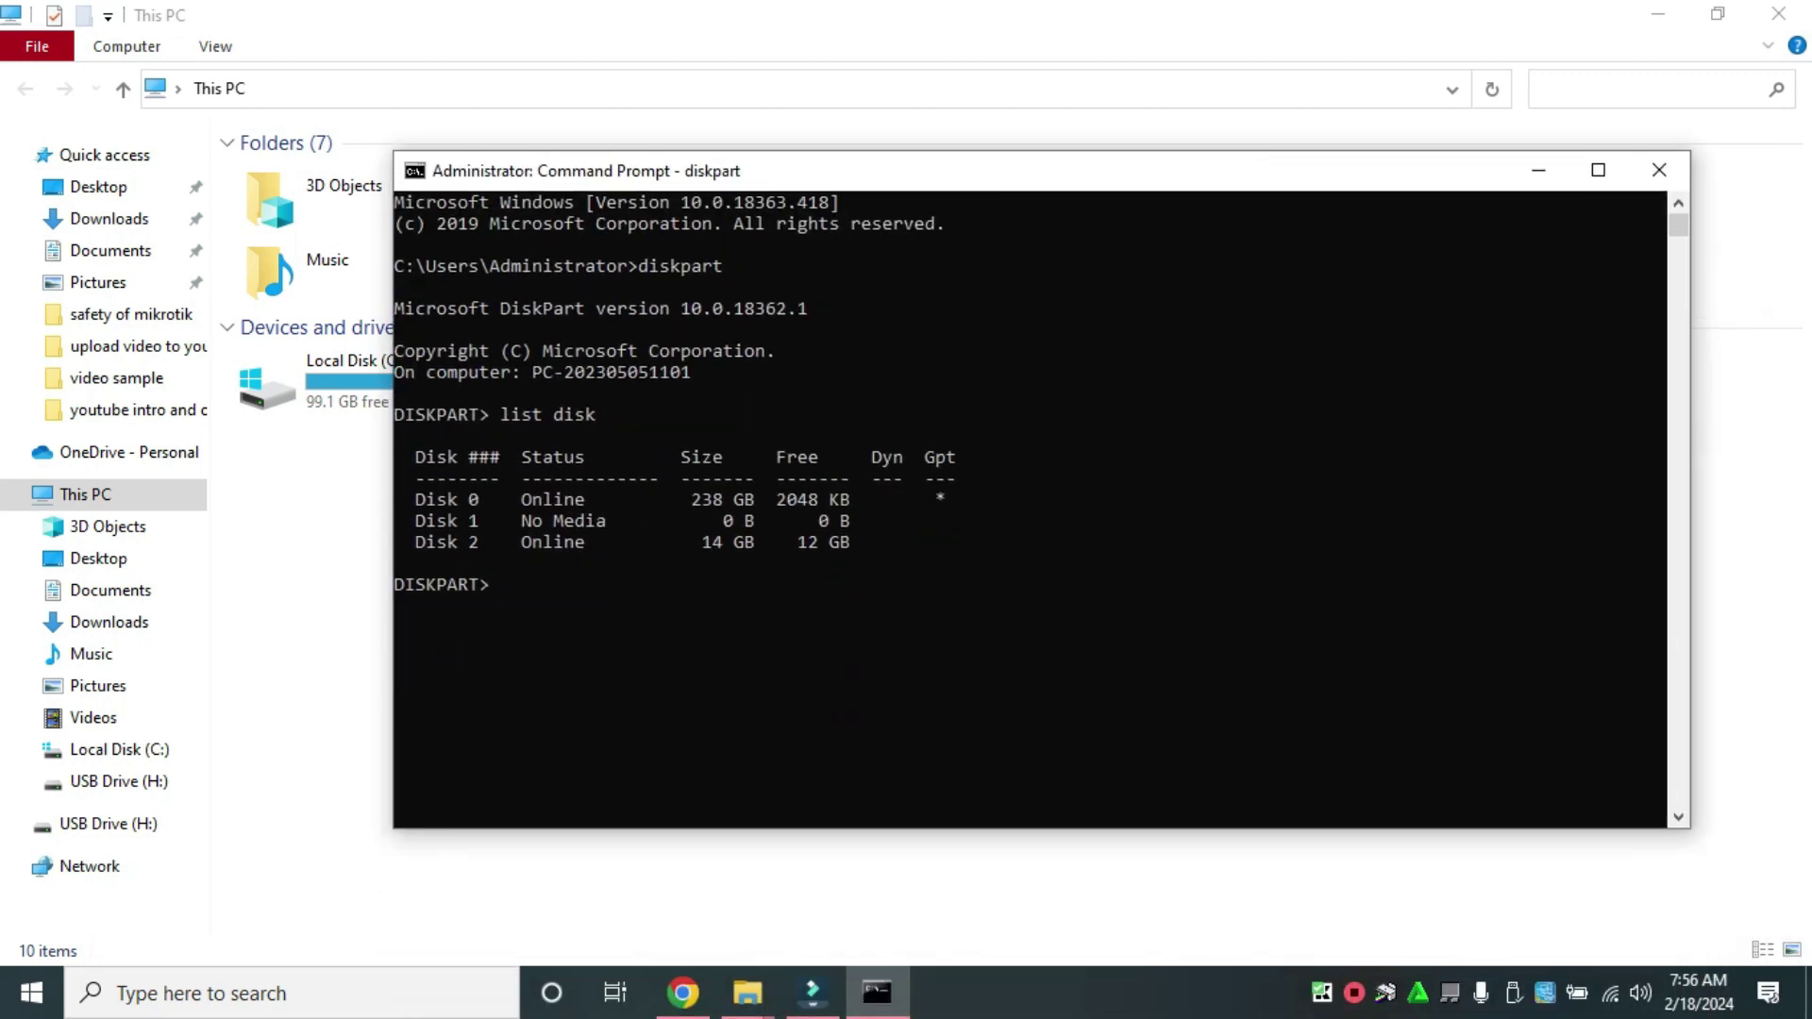
drag(1112, 829, 1113, 678)
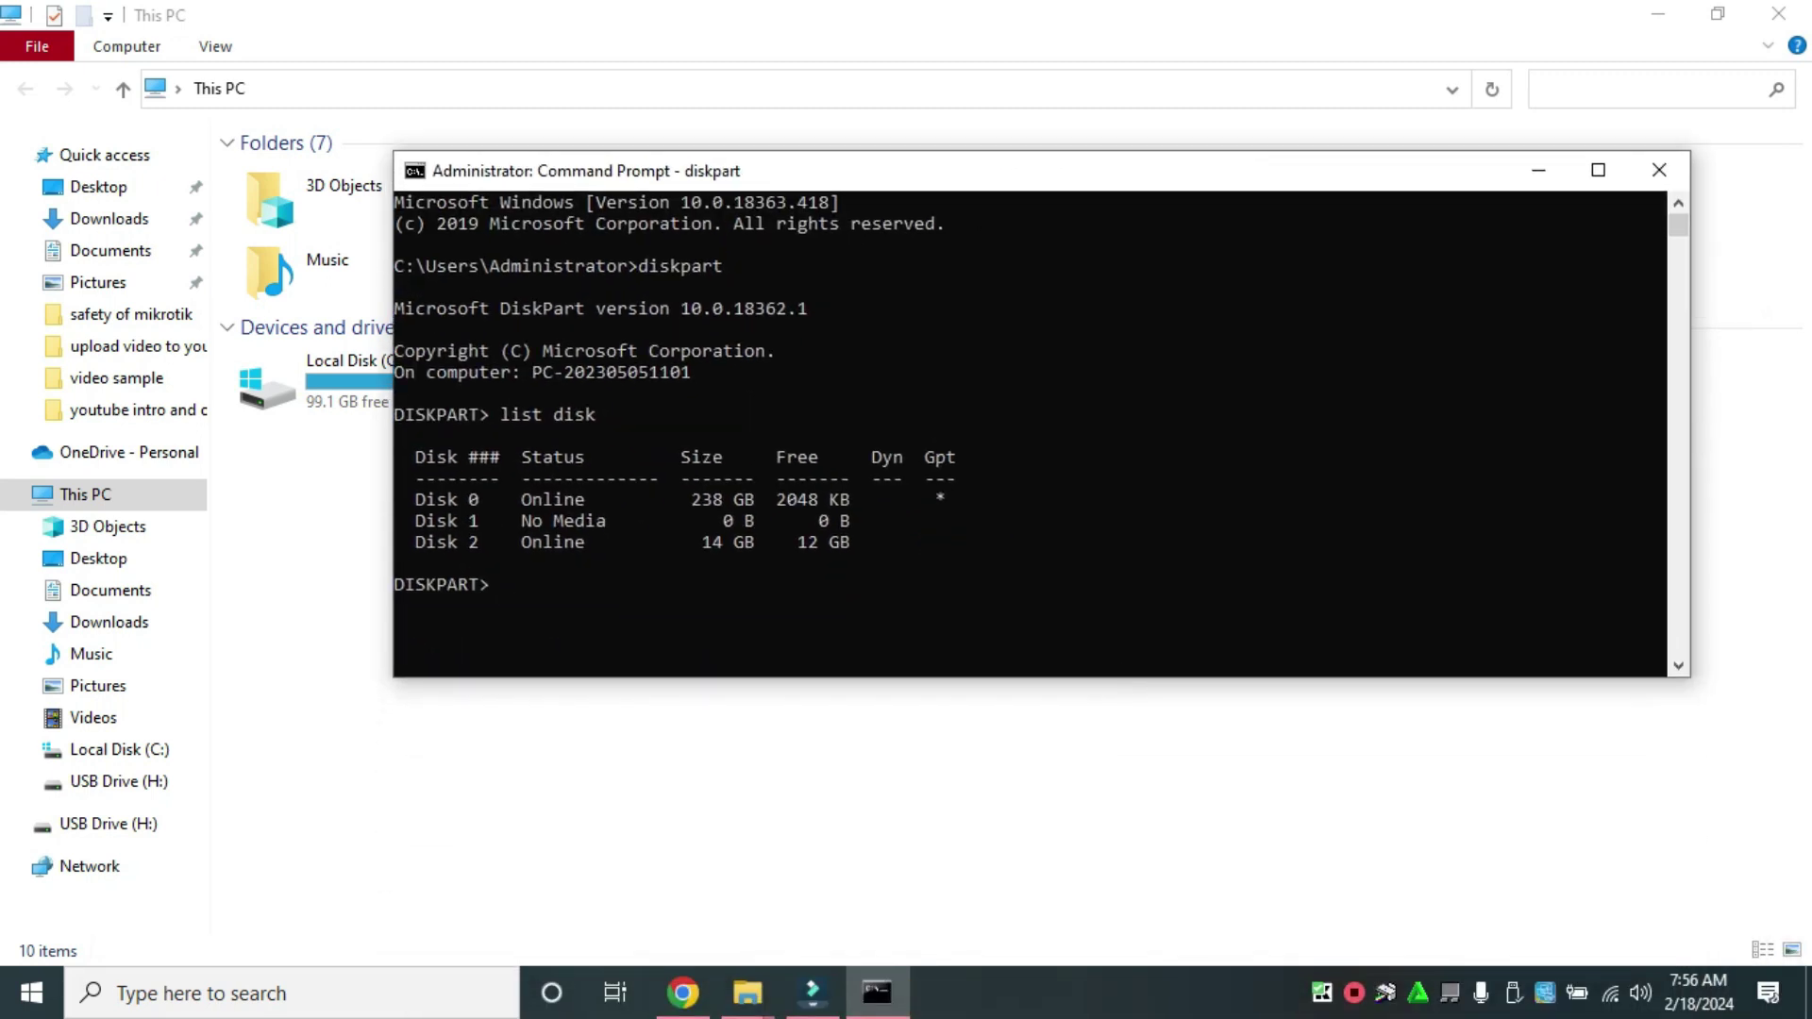
drag(1111, 180, 1073, 457)
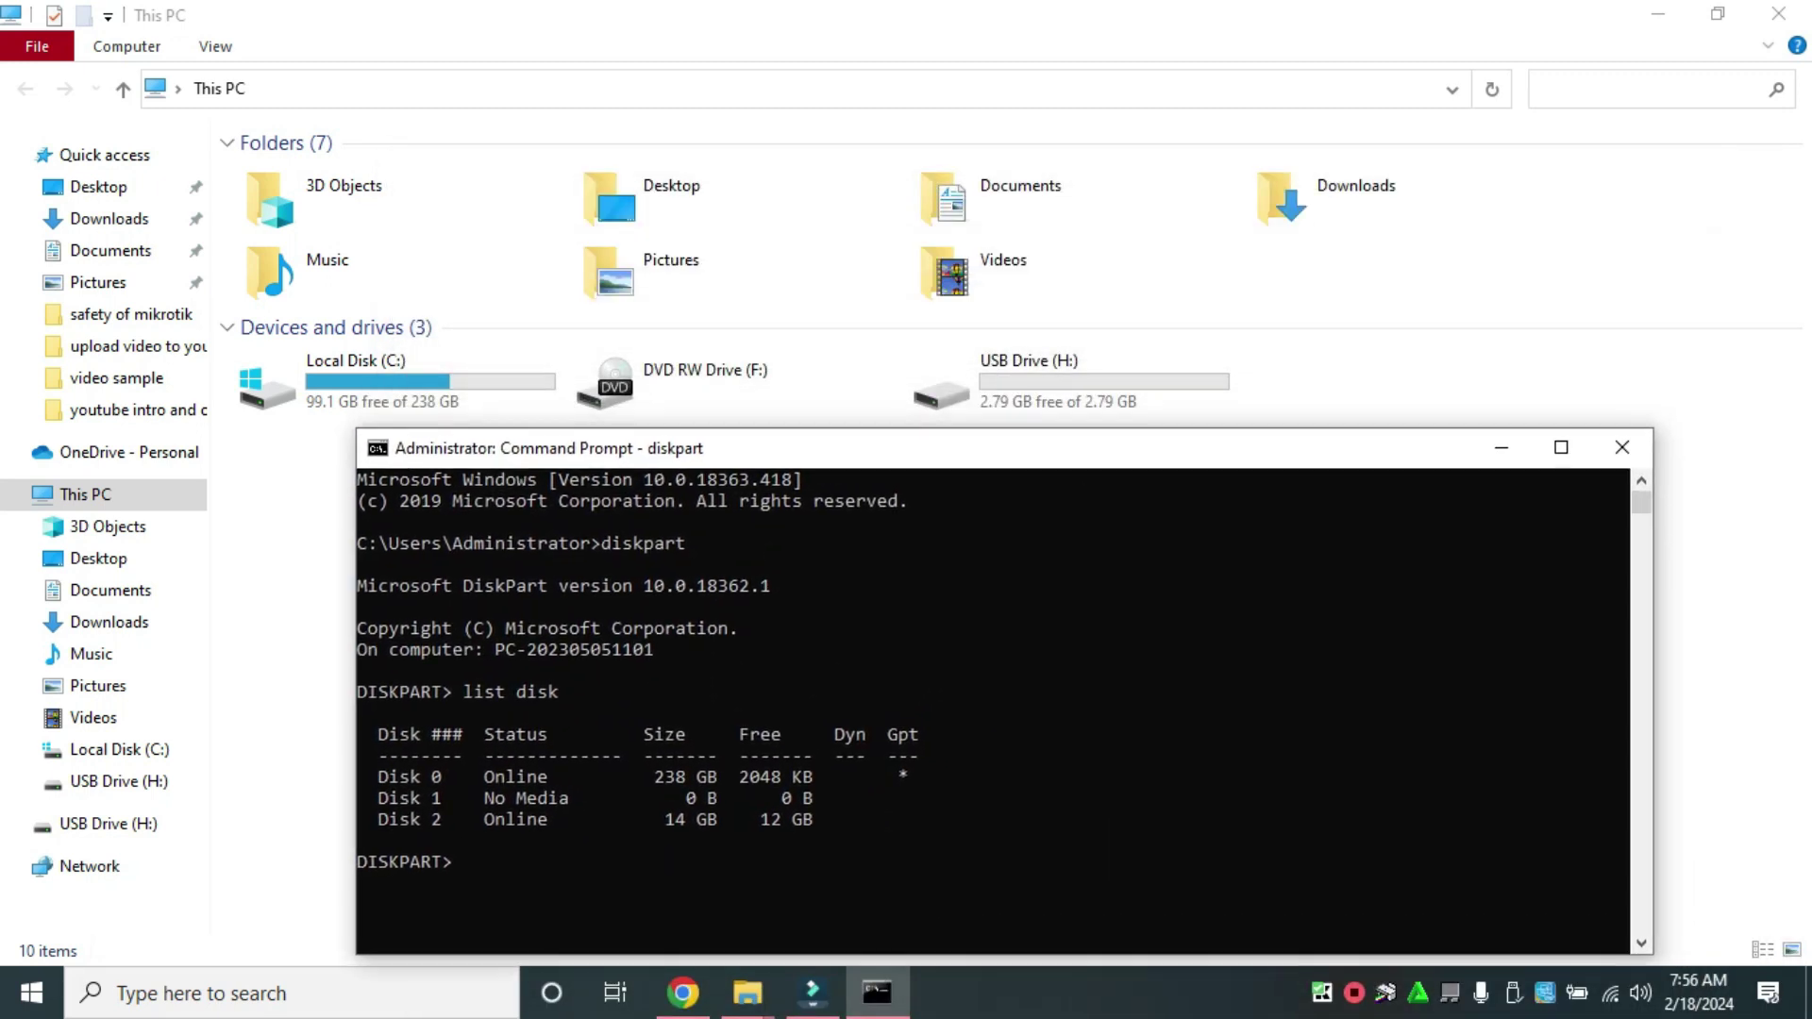
Compare the Disk 0 and Disk 2 entries with the drives in This PC to identify the USB drive
click(393, 775)
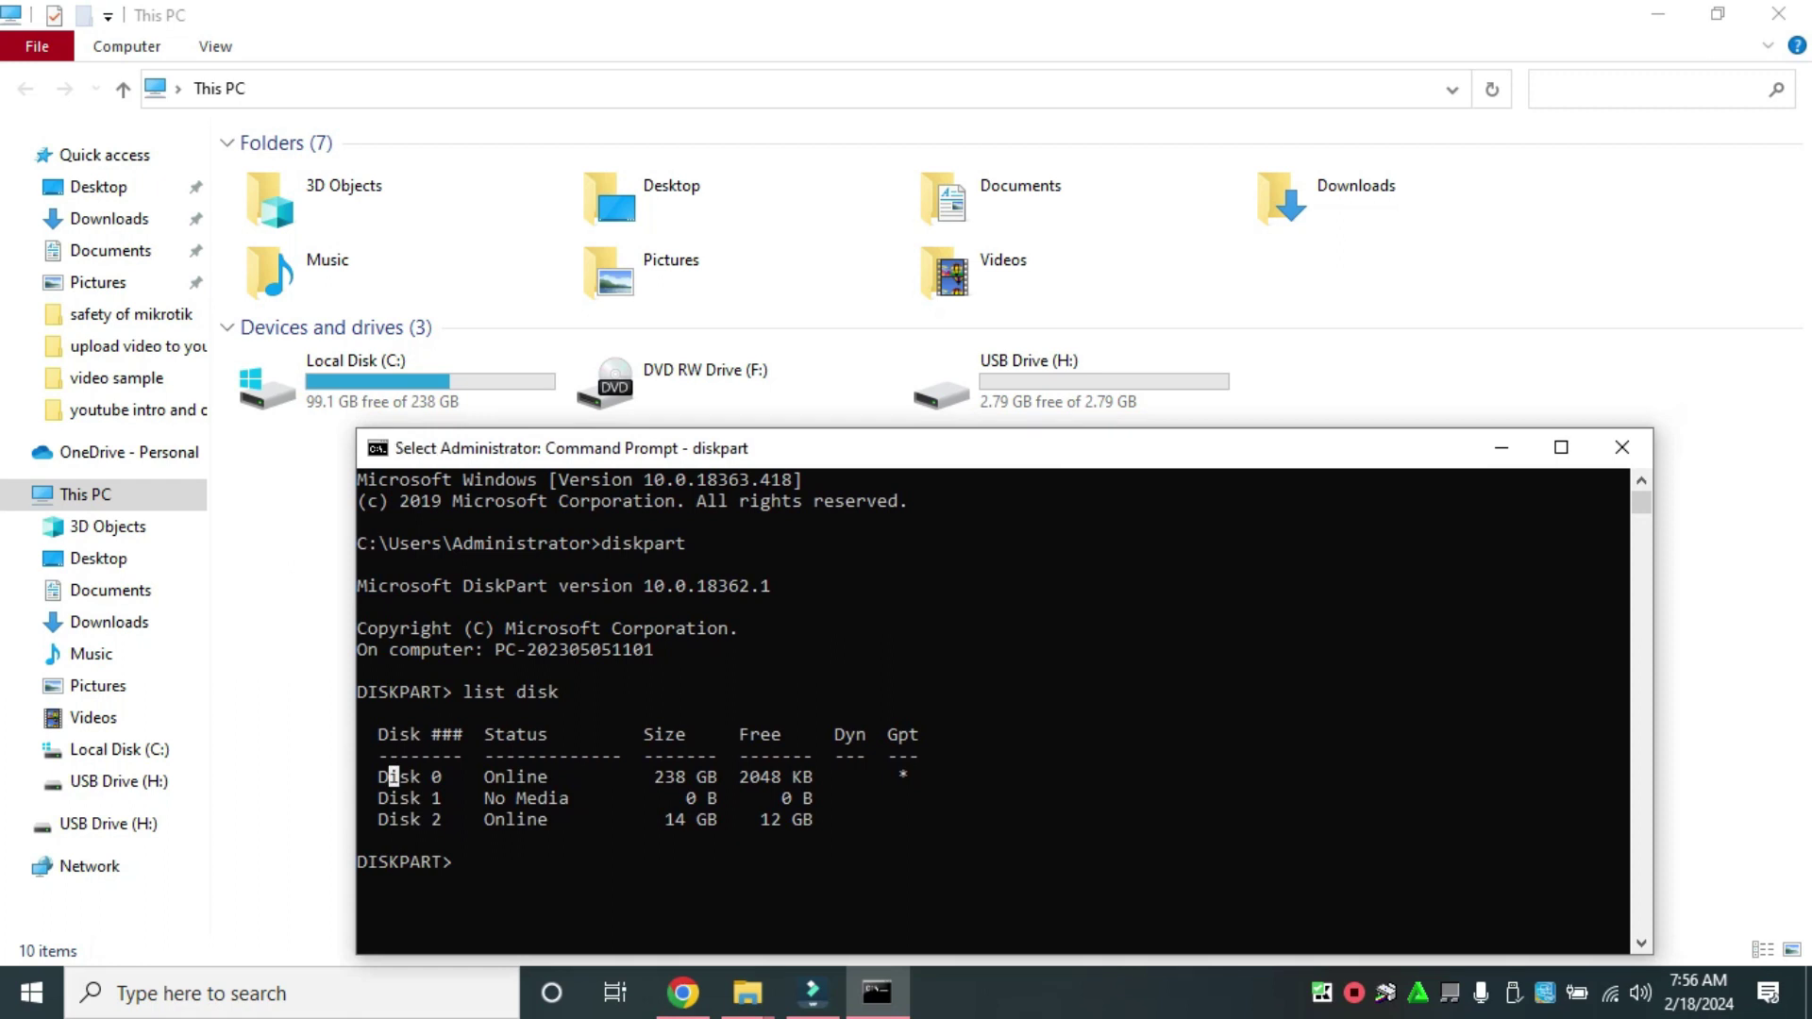
drag(379, 775, 918, 776)
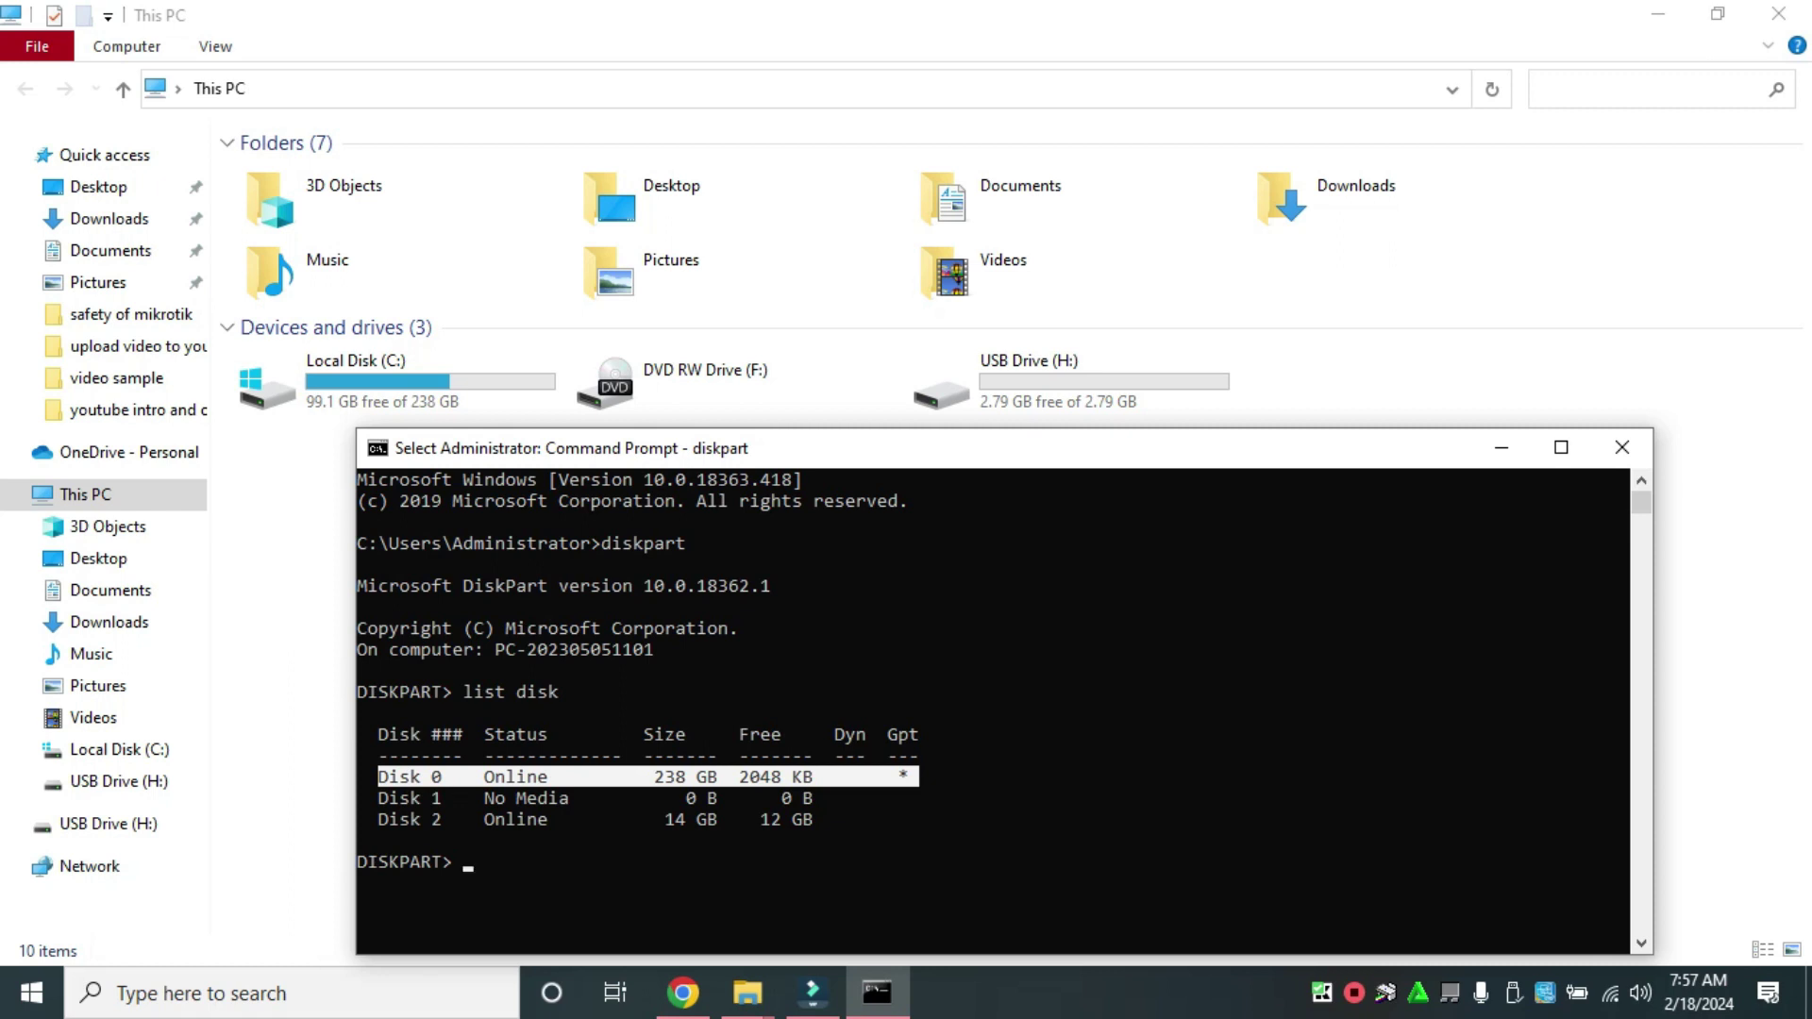
drag(379, 819, 812, 819)
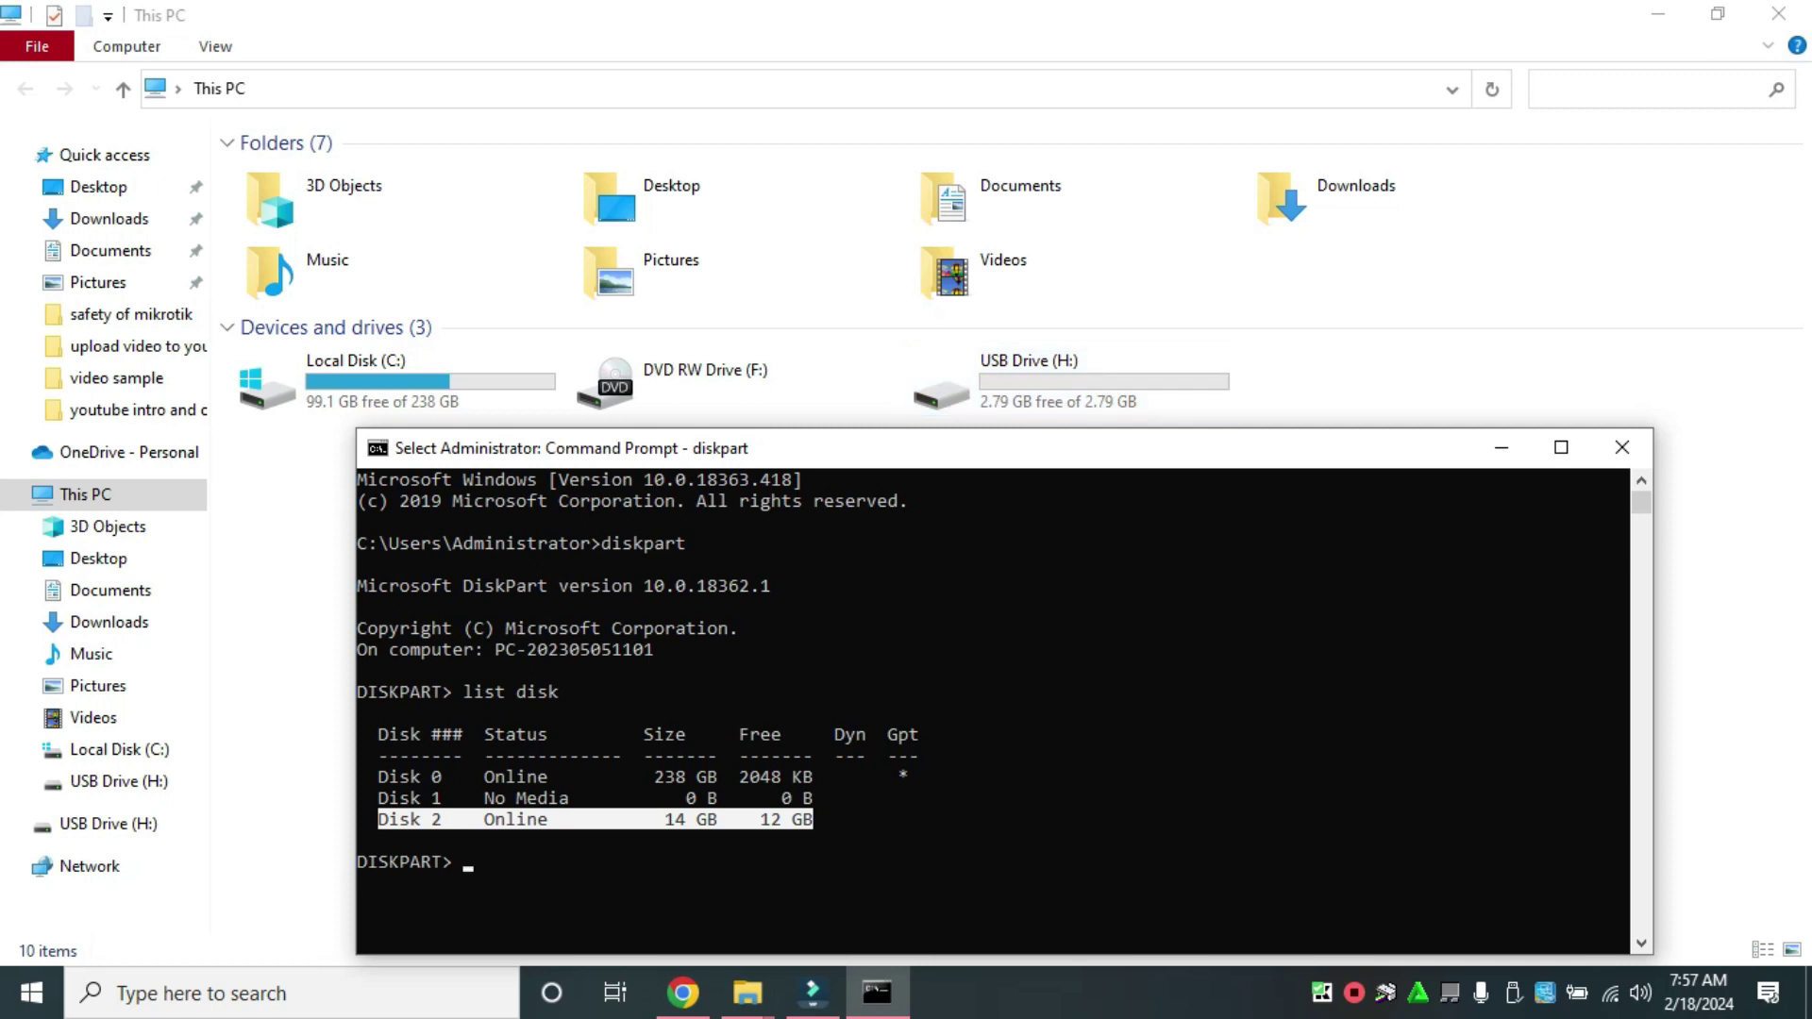
key(Escape)
key(Escape)
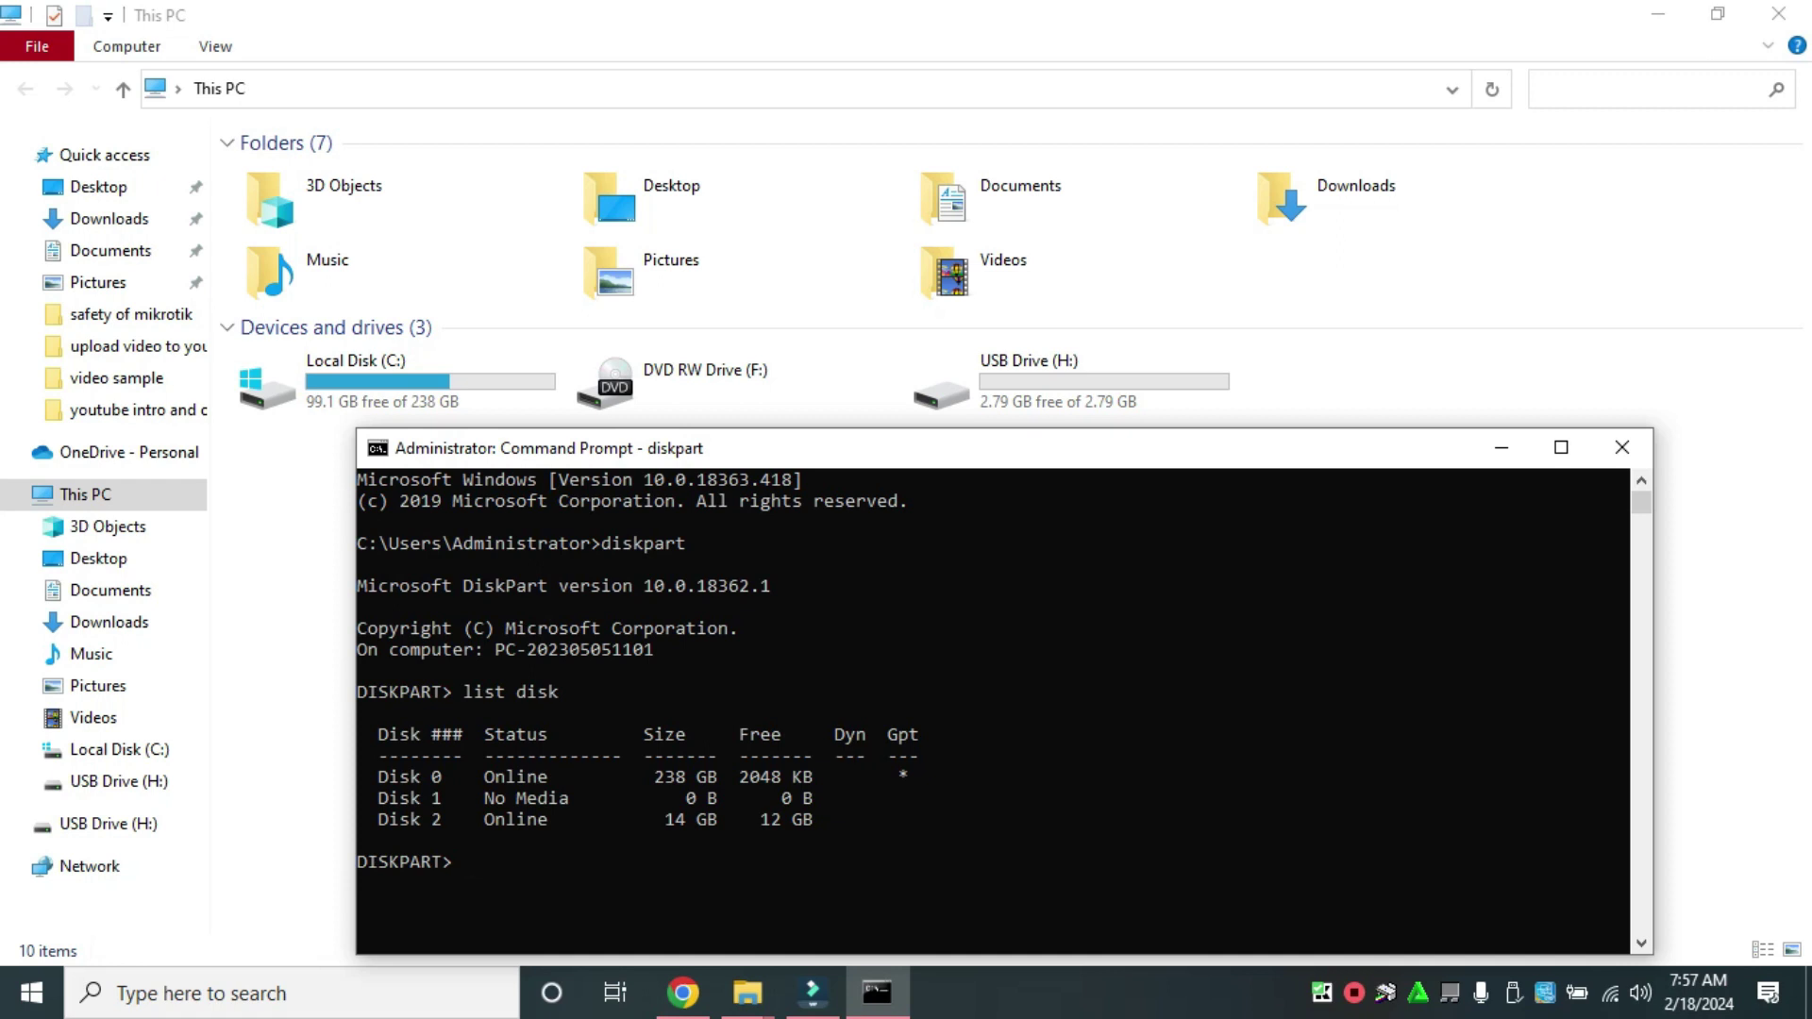
Select disk 2, the USB drive, as the target disk in DiskPart
text(select disk 2)
drag(378, 818, 823, 818)
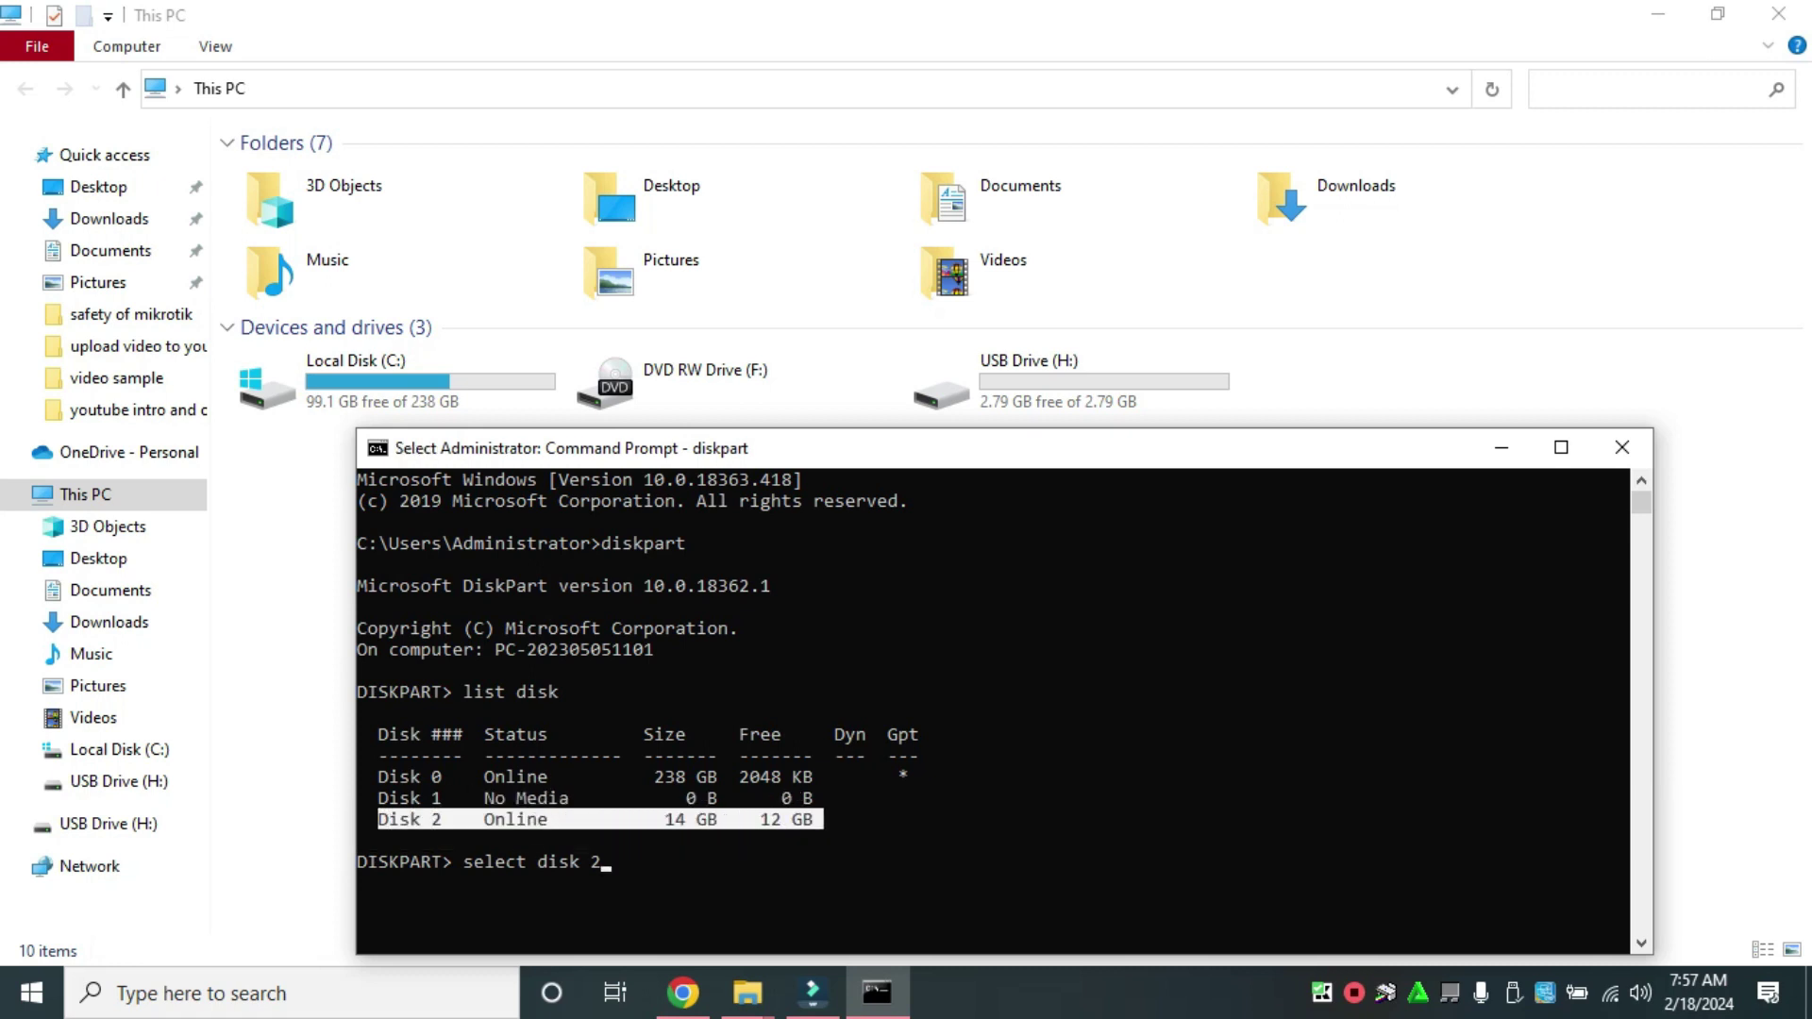
click(649, 861)
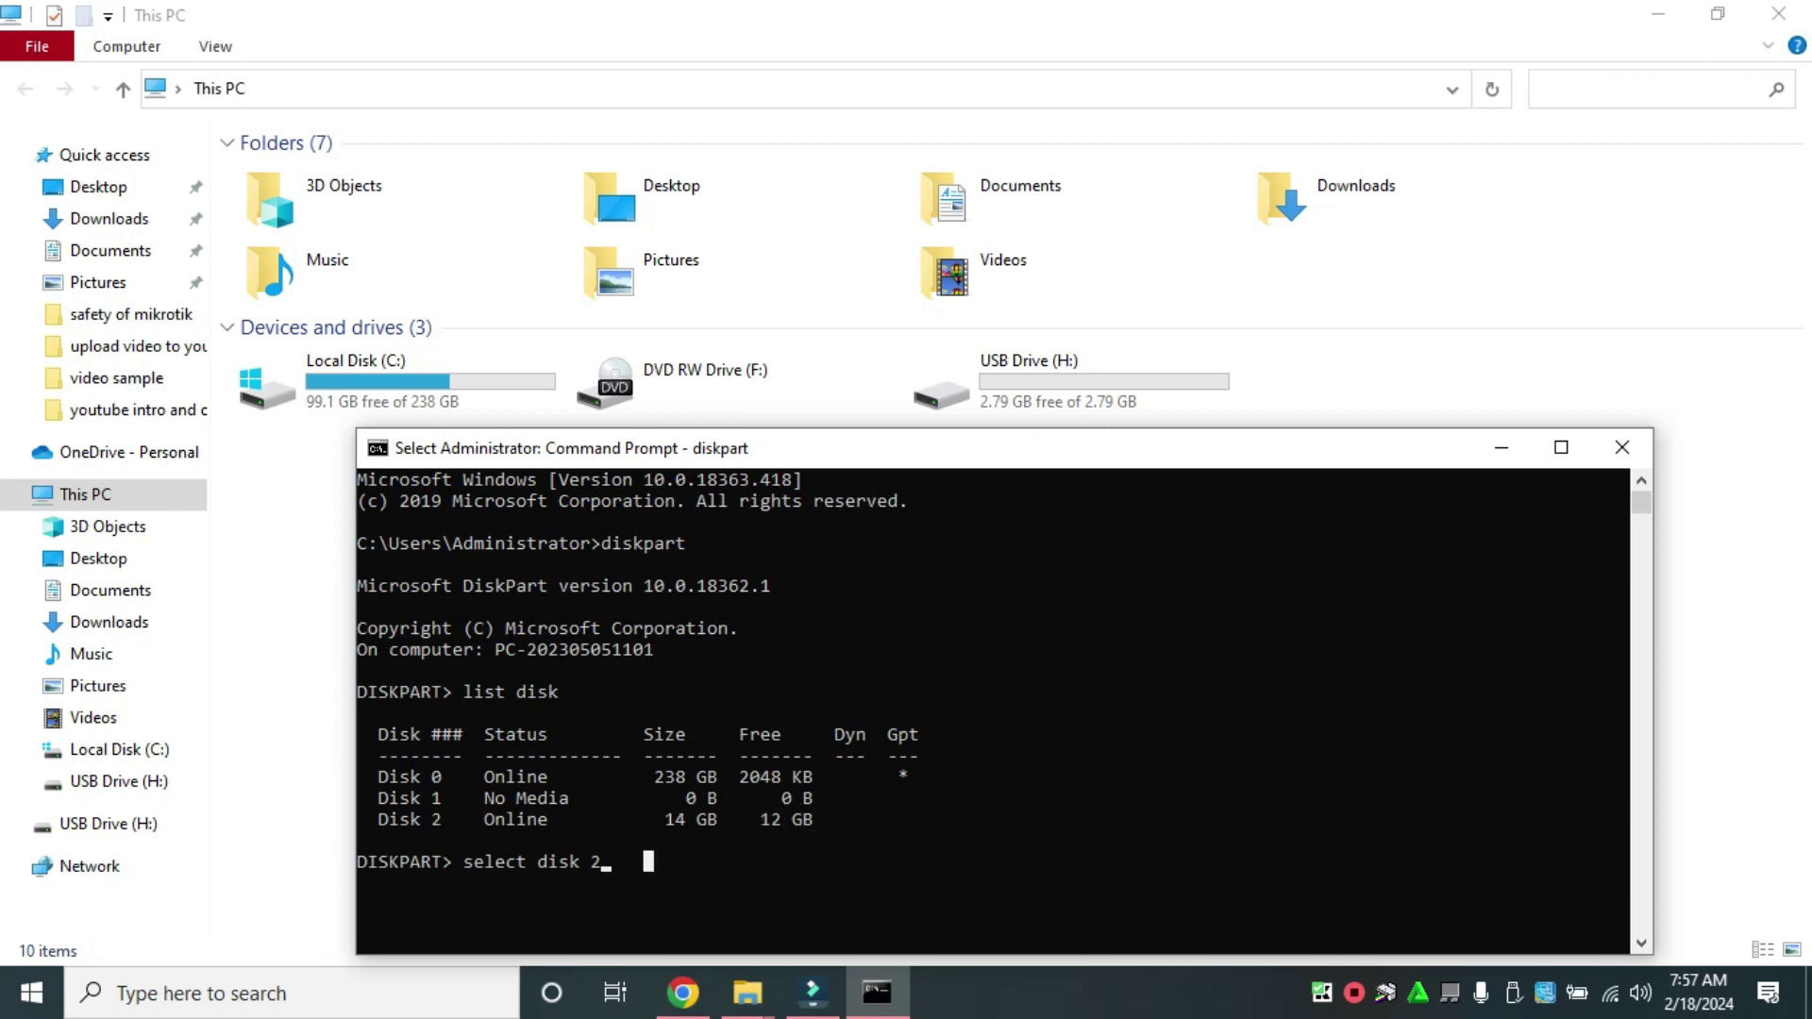
key(Escape)
key(Return)
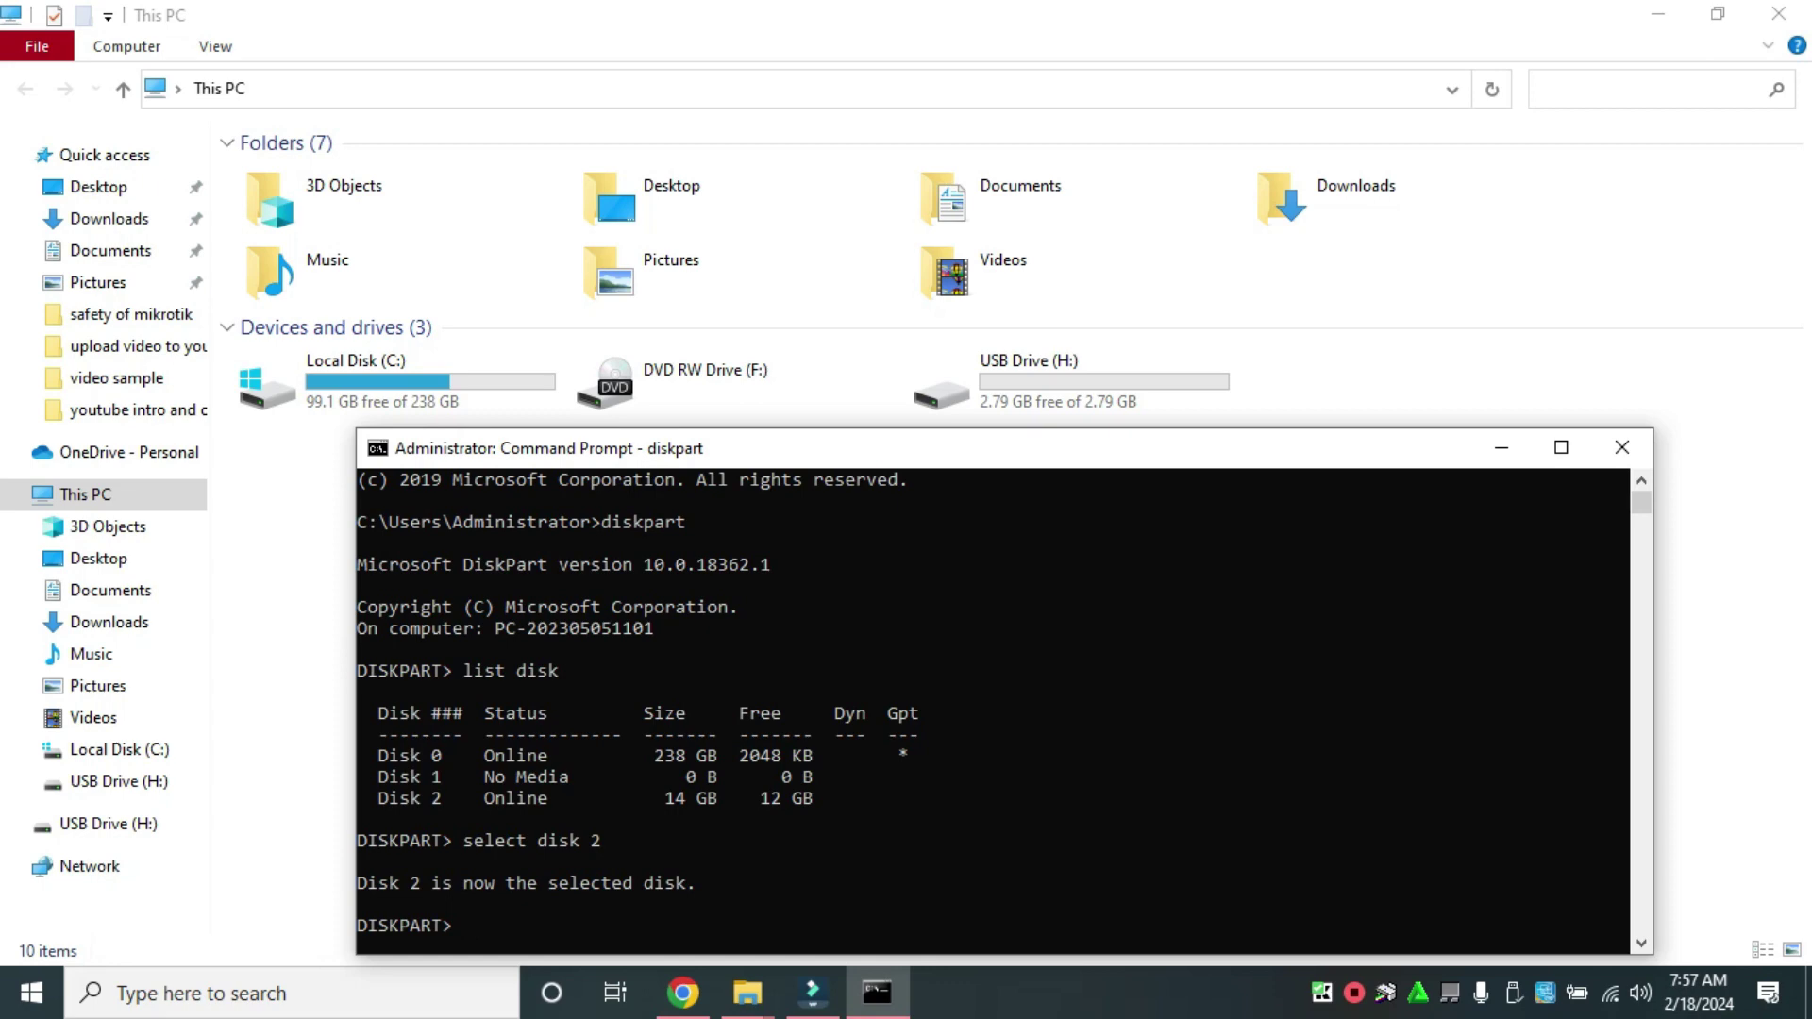
List the disks again to check which one is selected
scroll(991, 708, down, 2)
text(list)
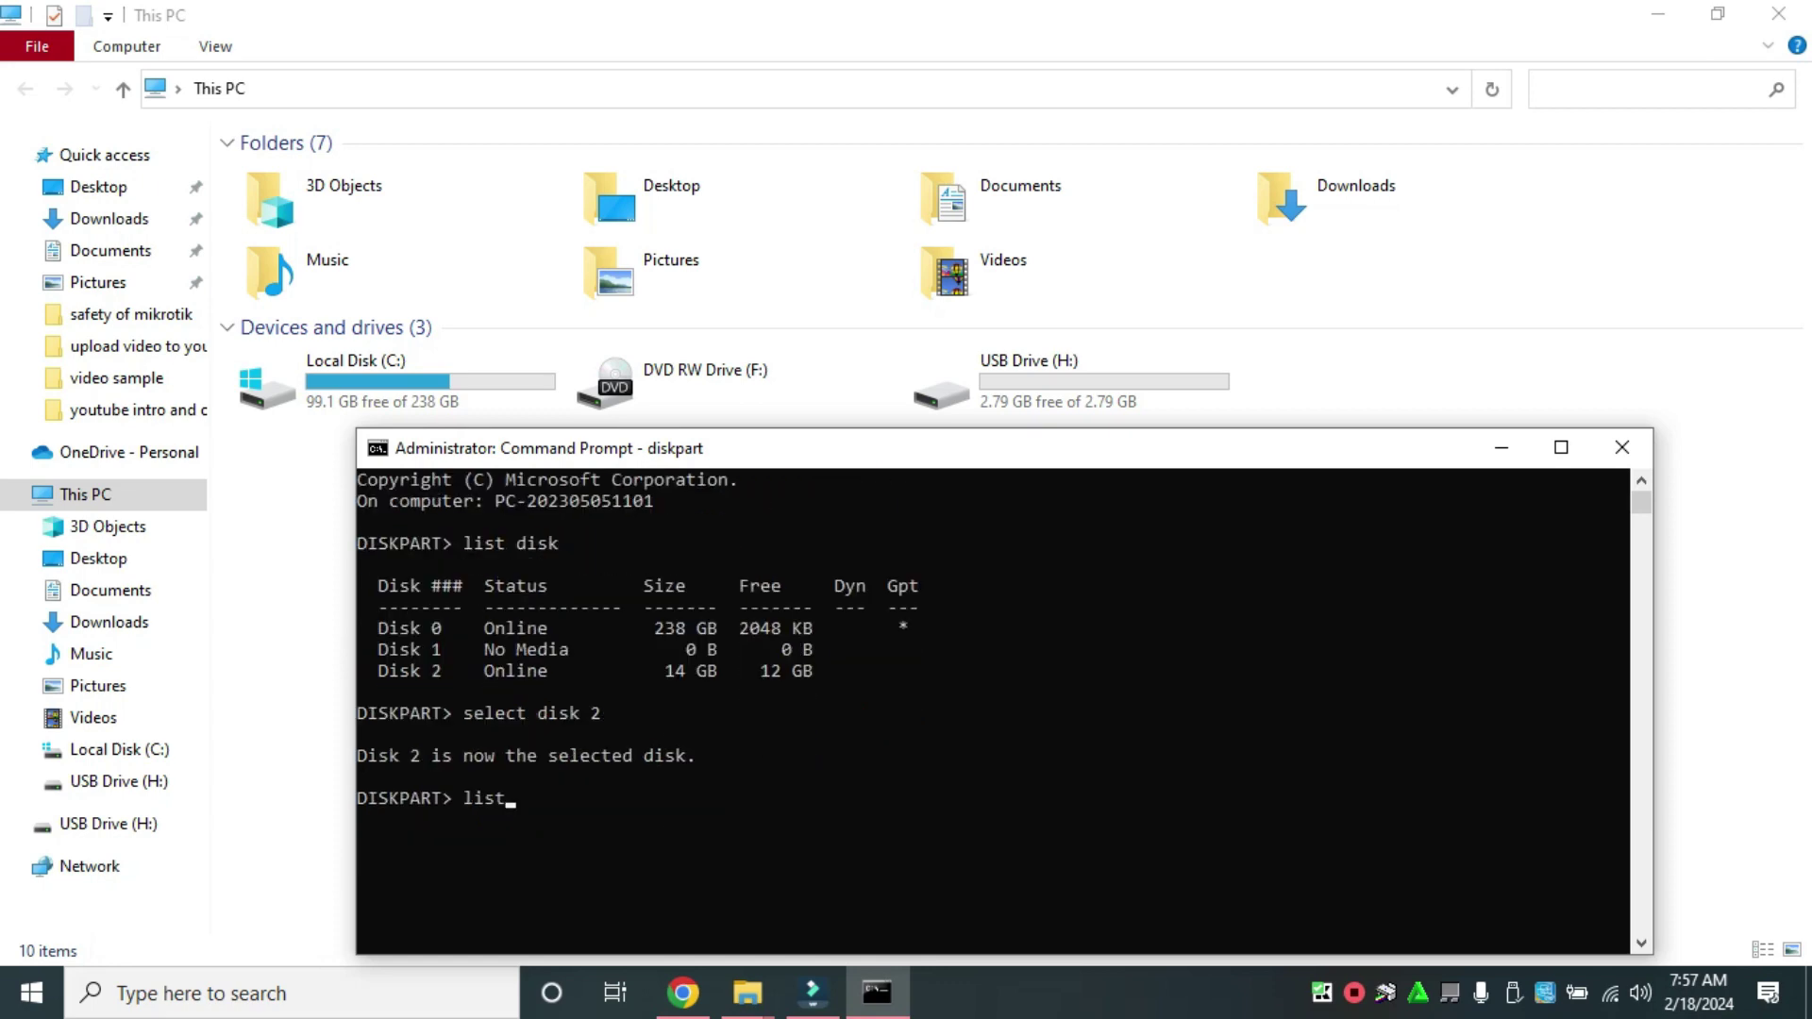
text( disk)
key(Return)
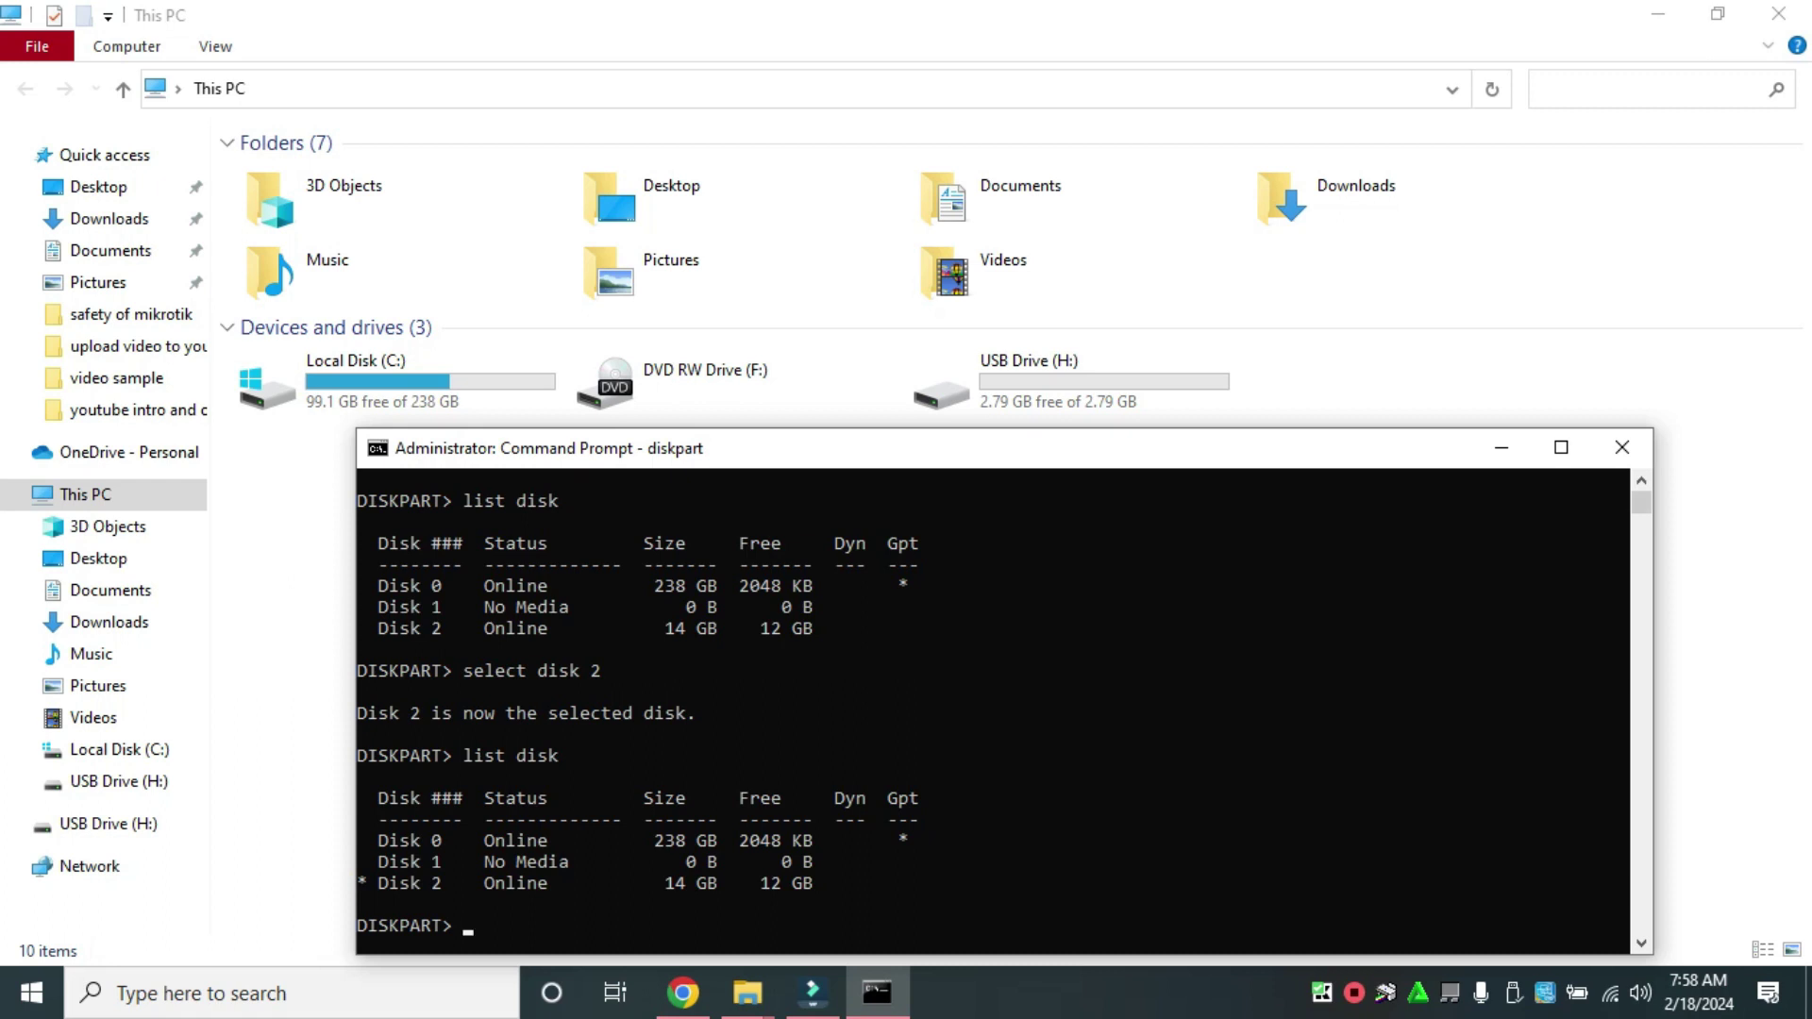
Enlarge the console window and wipe the selected USB disk with the DiskPart clean command
drag(943, 449, 946, 250)
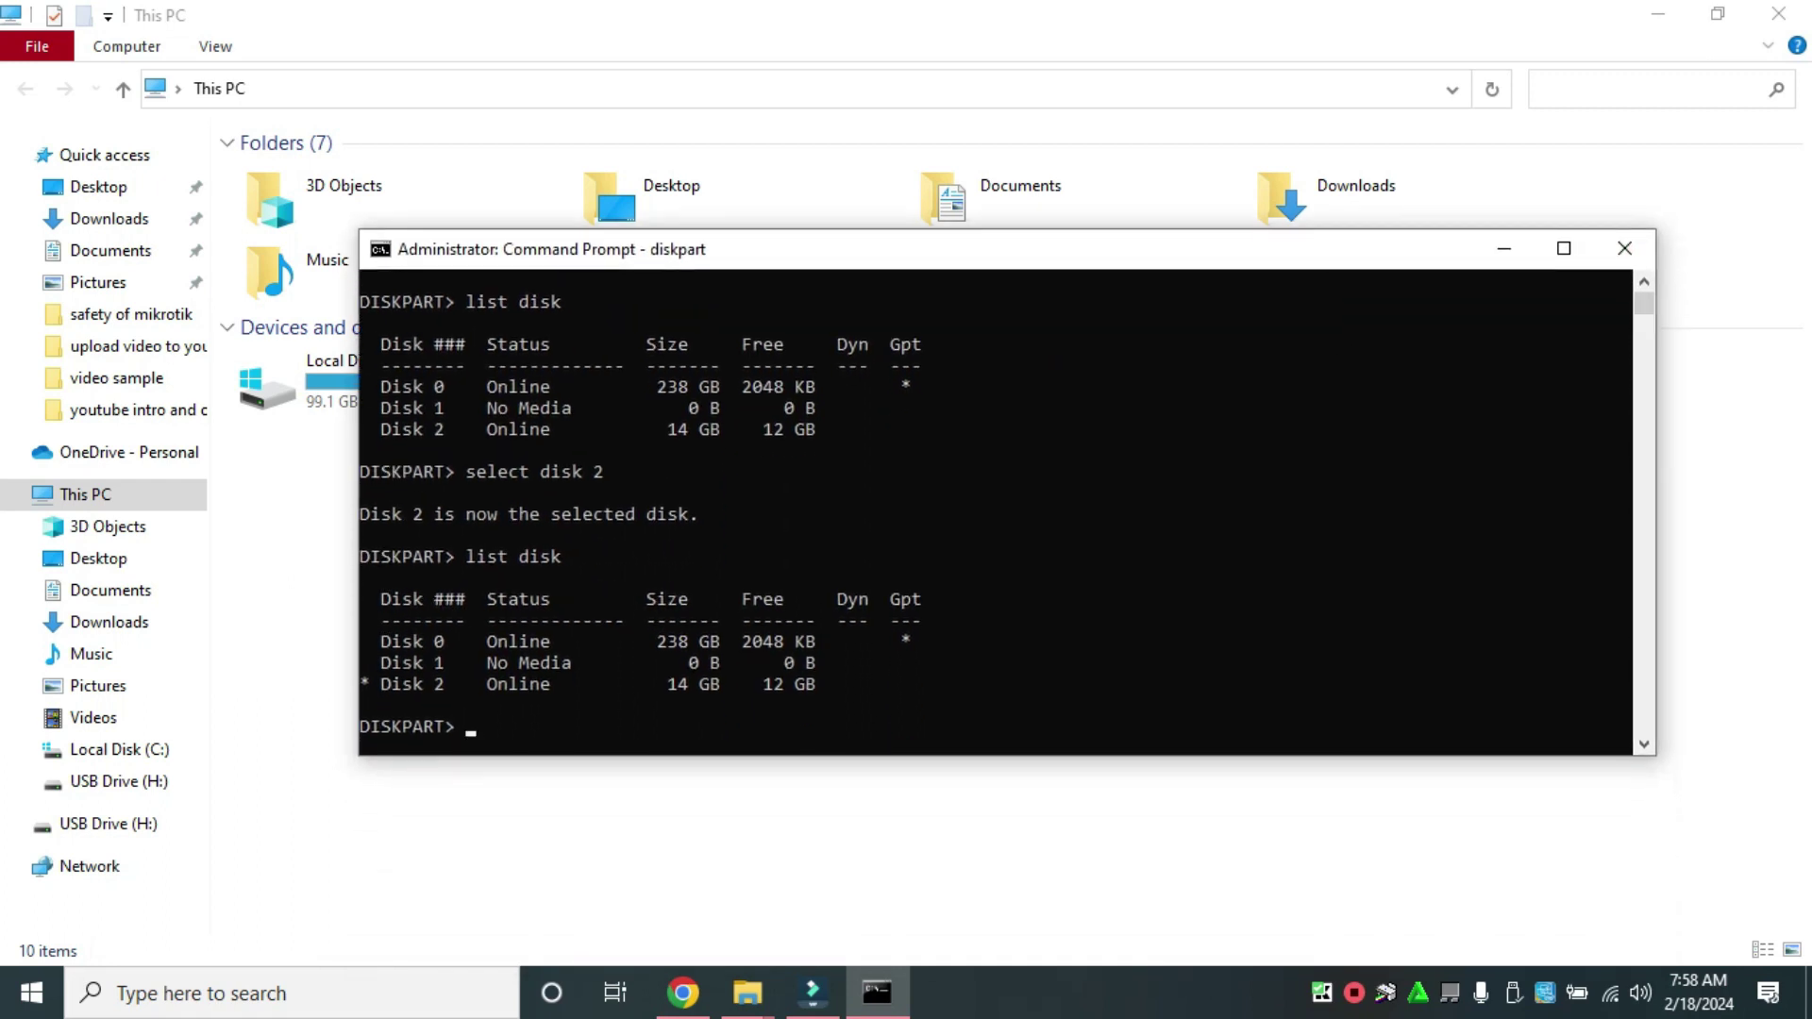
drag(1351, 756, 1351, 939)
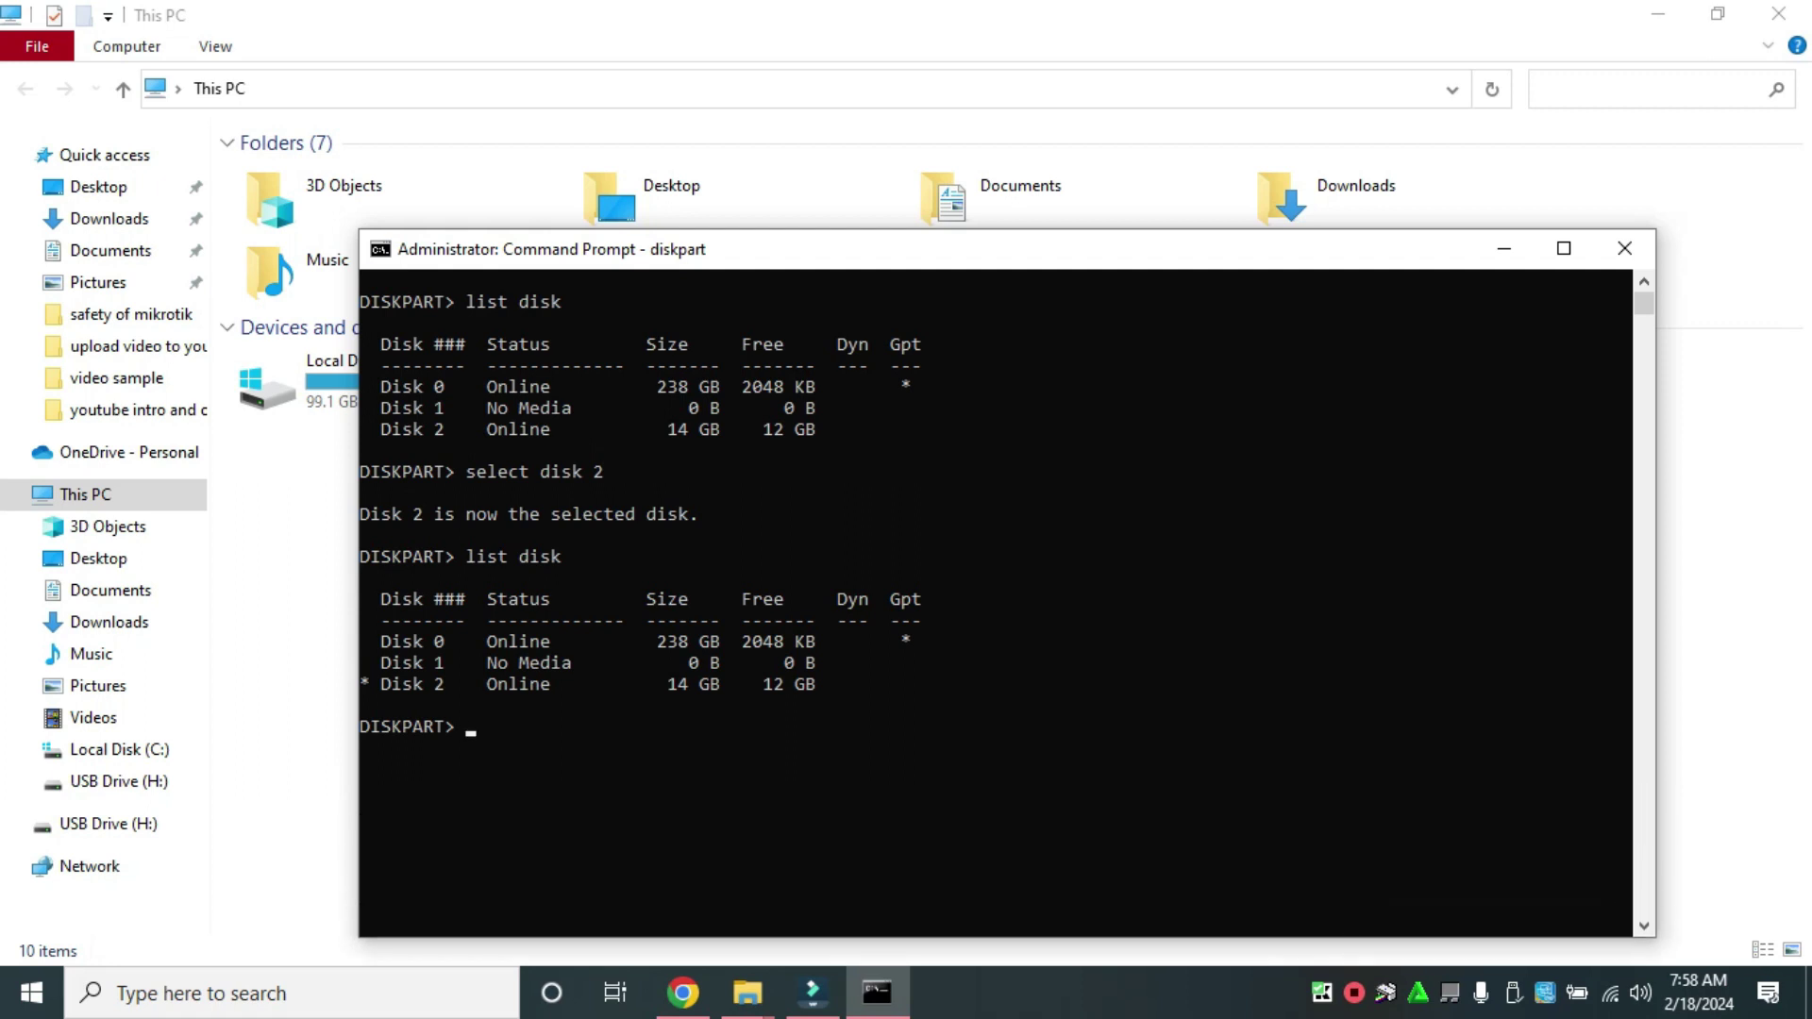
text(clean)
key(Return)
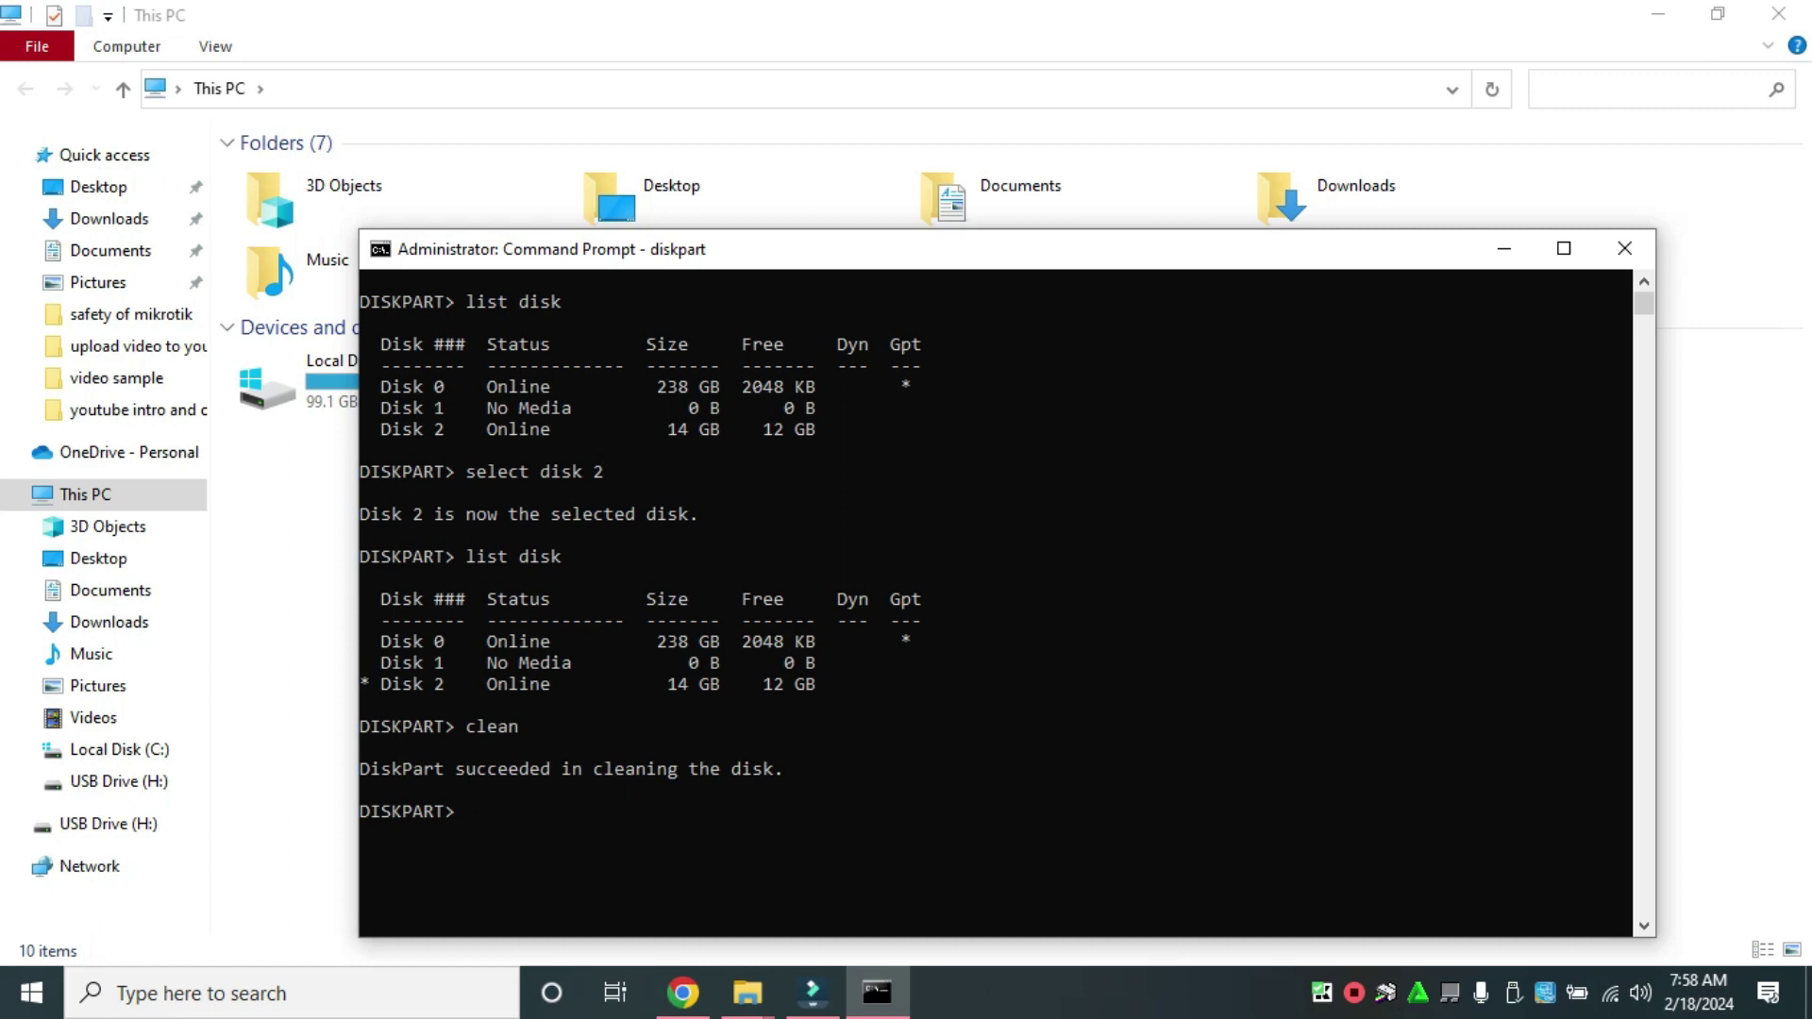
Create a primary partition on the cleaned USB disk
text(create partition prim)
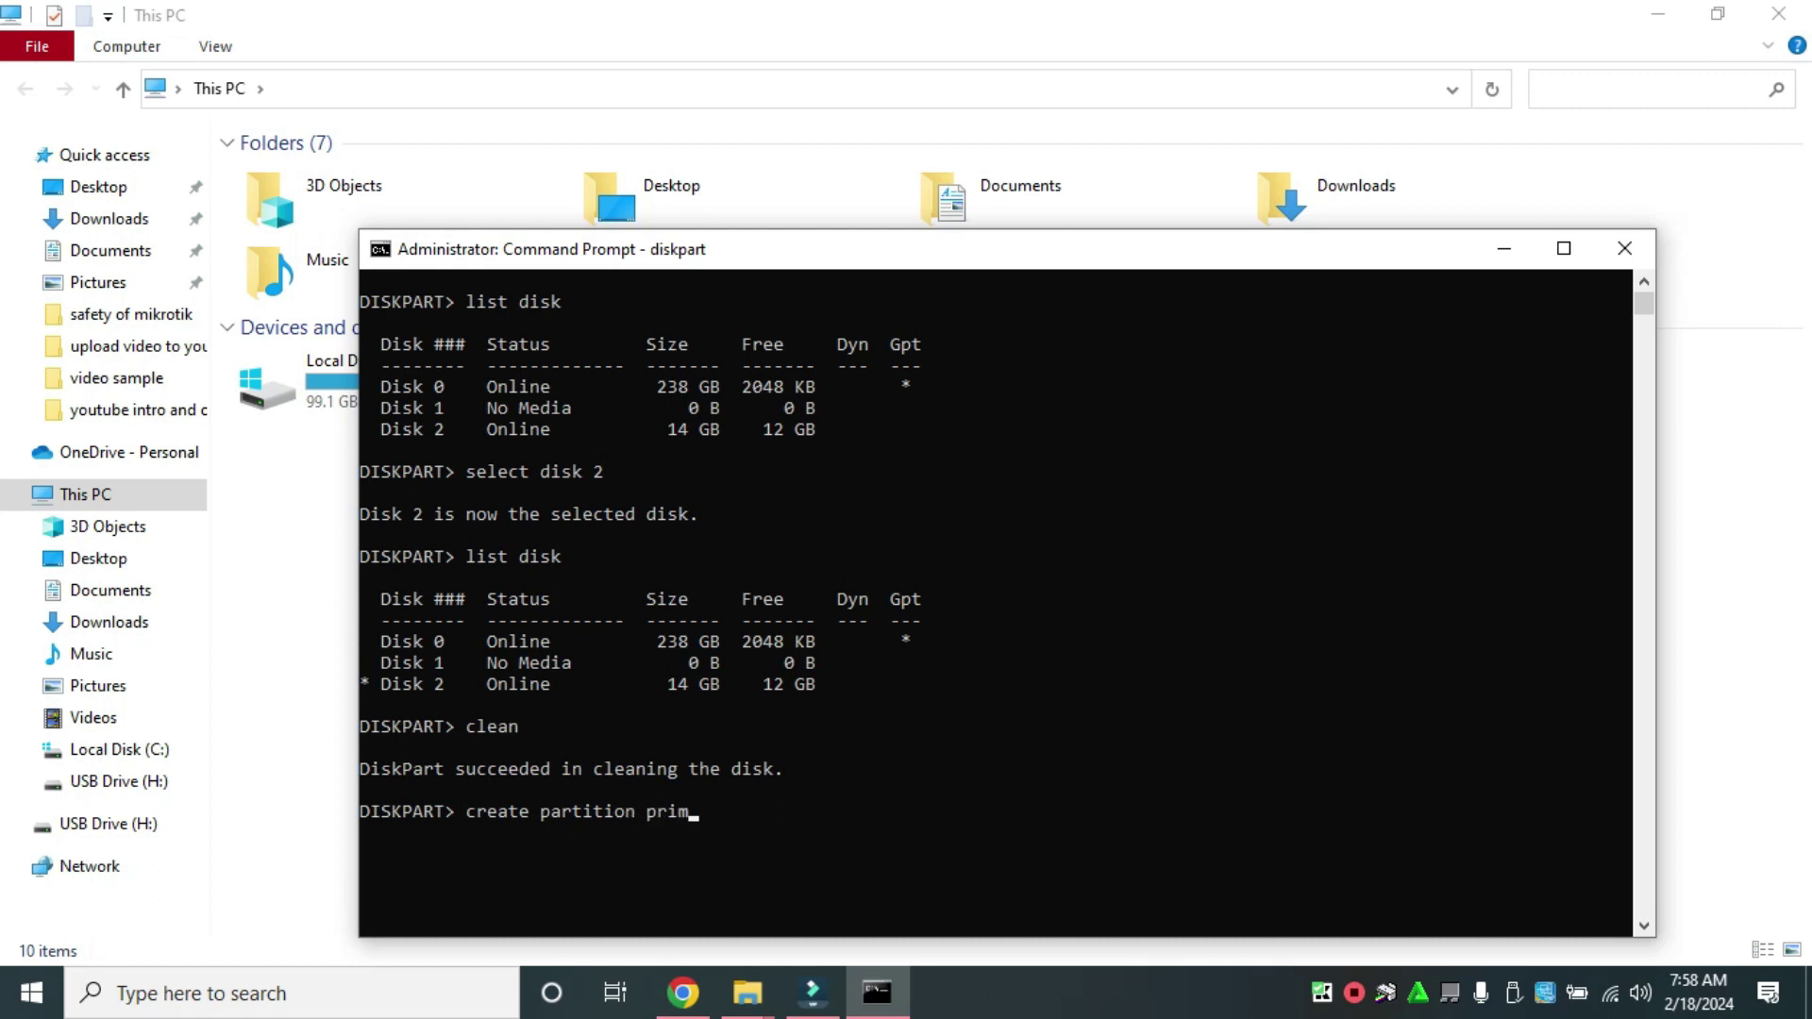
text(ary)
key(Return)
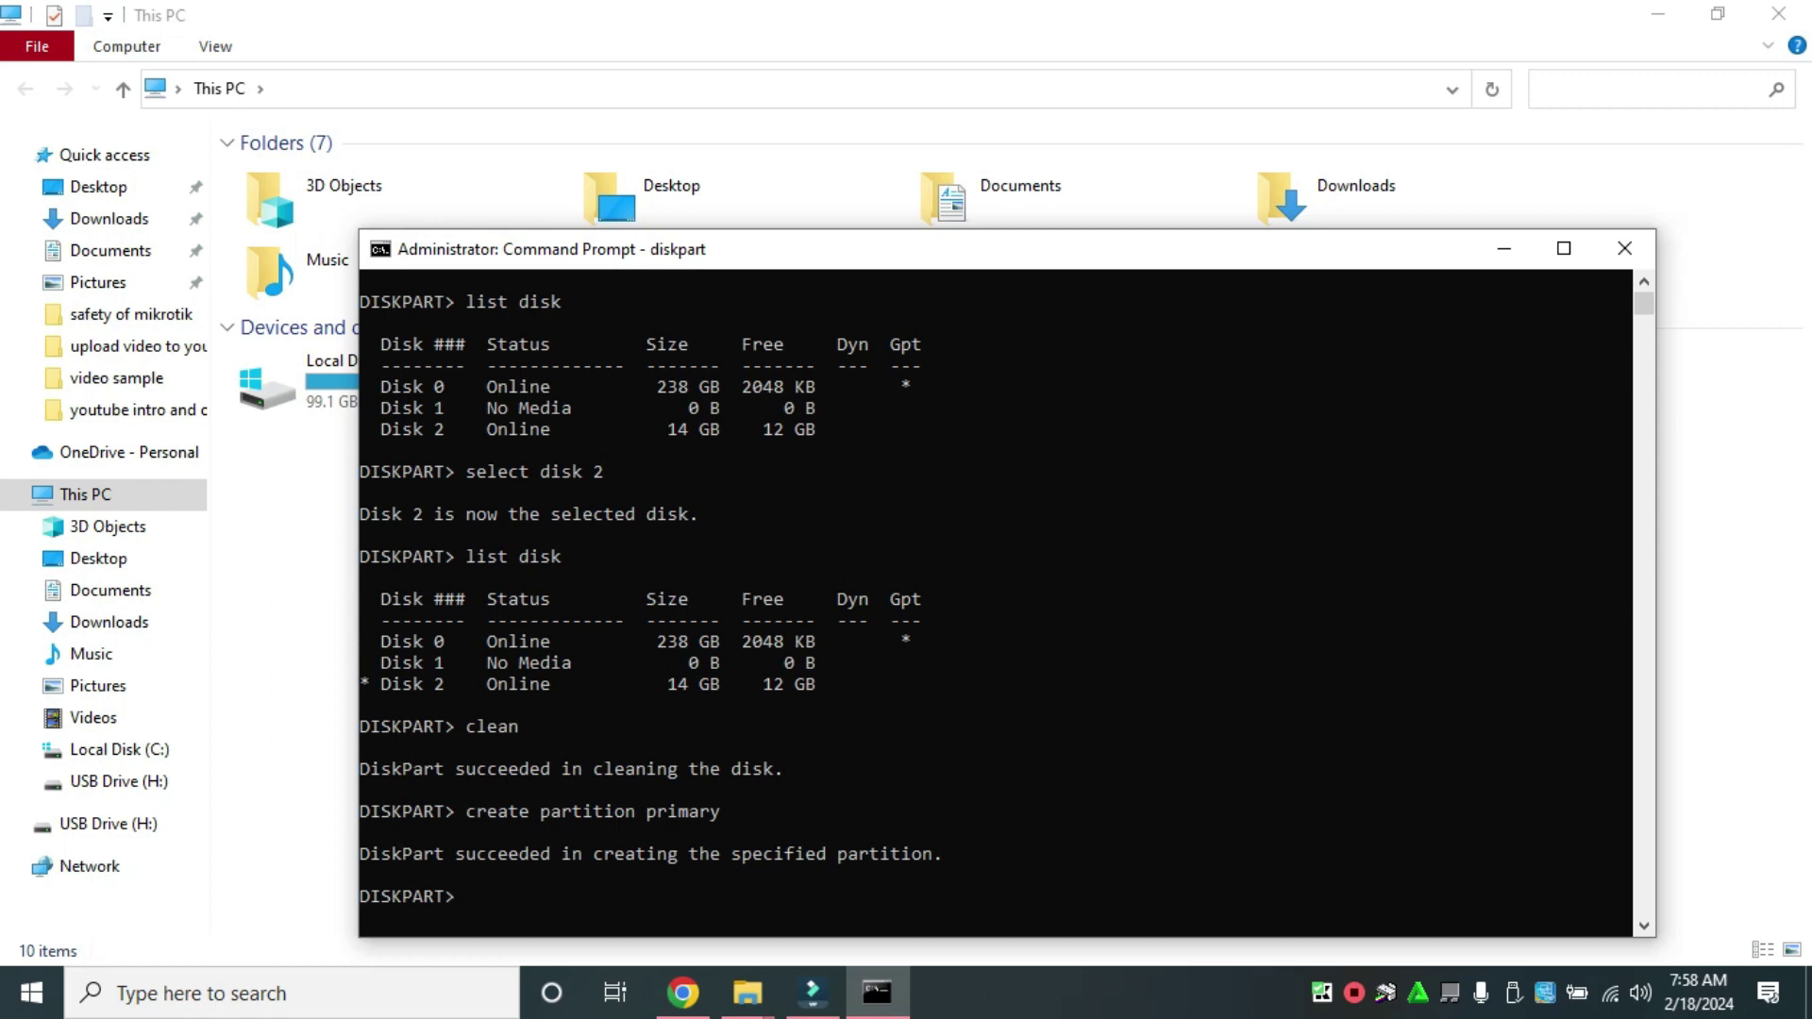
Quick-format the new partition as NTFS with the command format fs=ntfs quick
scroll(996, 604, down, 2)
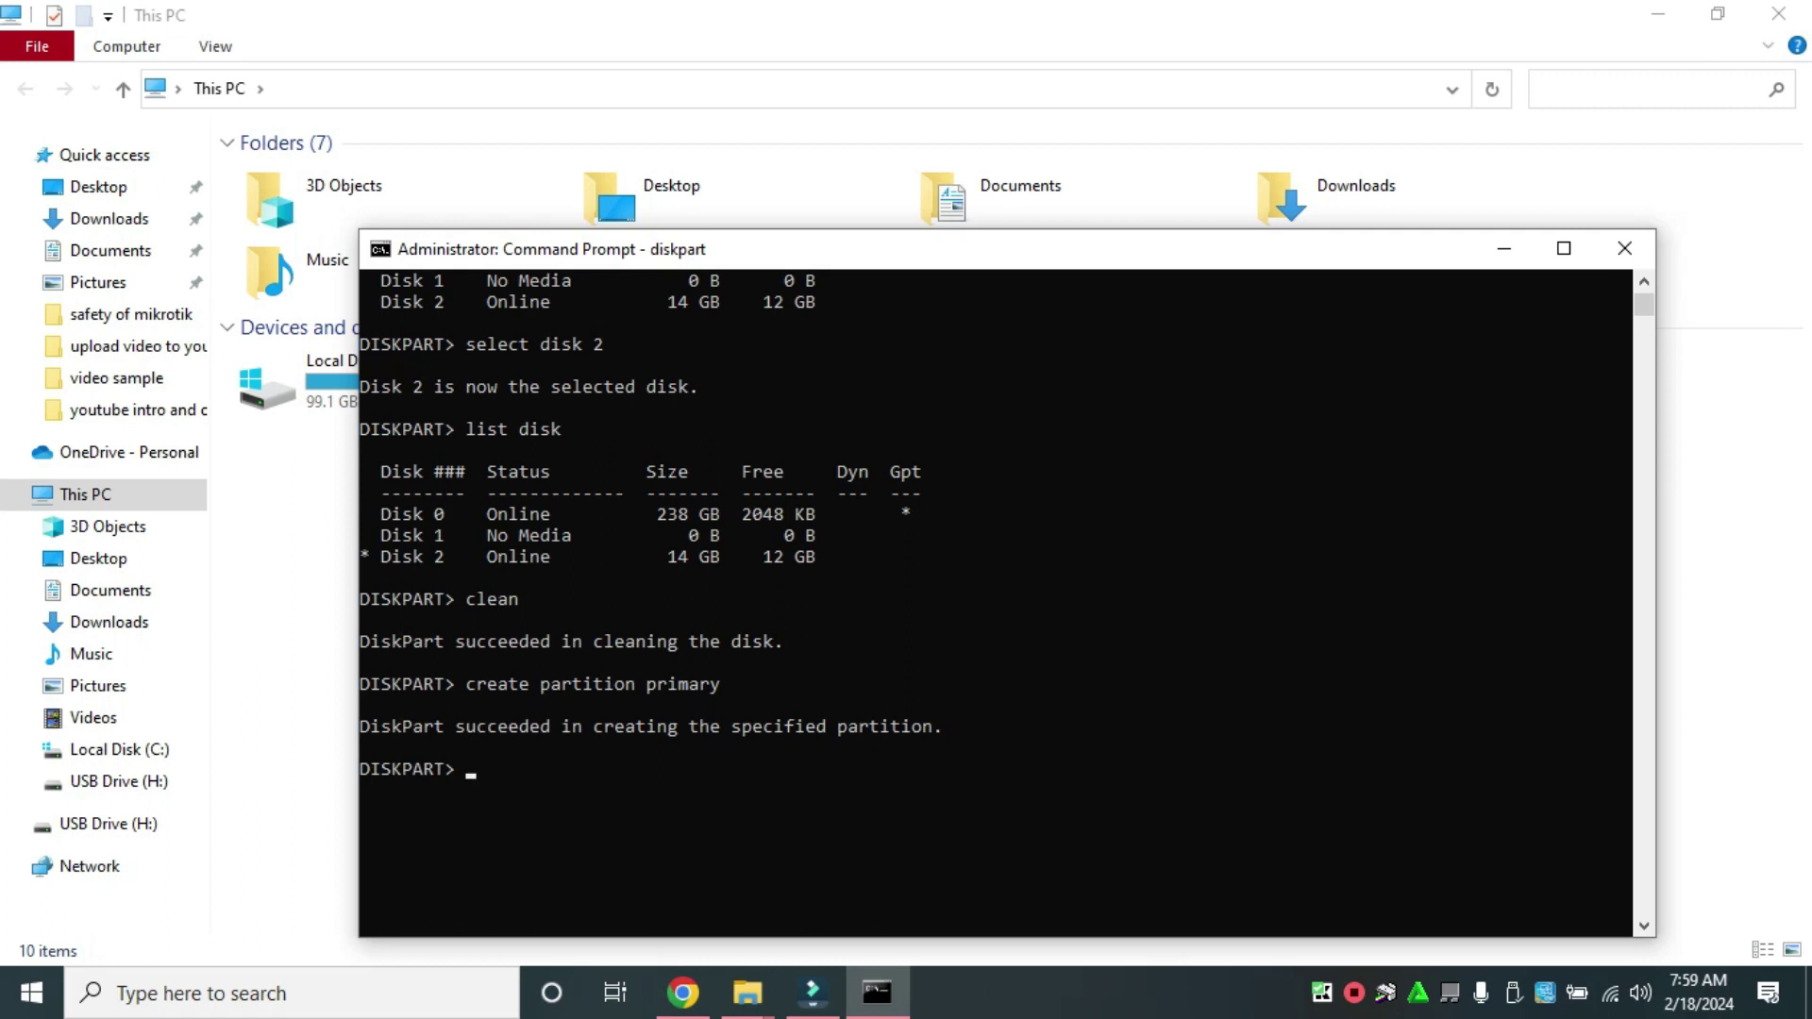
text(format fs=ntfs)
key(BackSpace)
key(BackSpace)
key(BackSpace)
key(BackSpace)
text(fat32)
key(BackSpace)
key(BackSpace)
key(BackSpace)
key(BackSpace)
key(BackSpace)
text(ntfs quick)
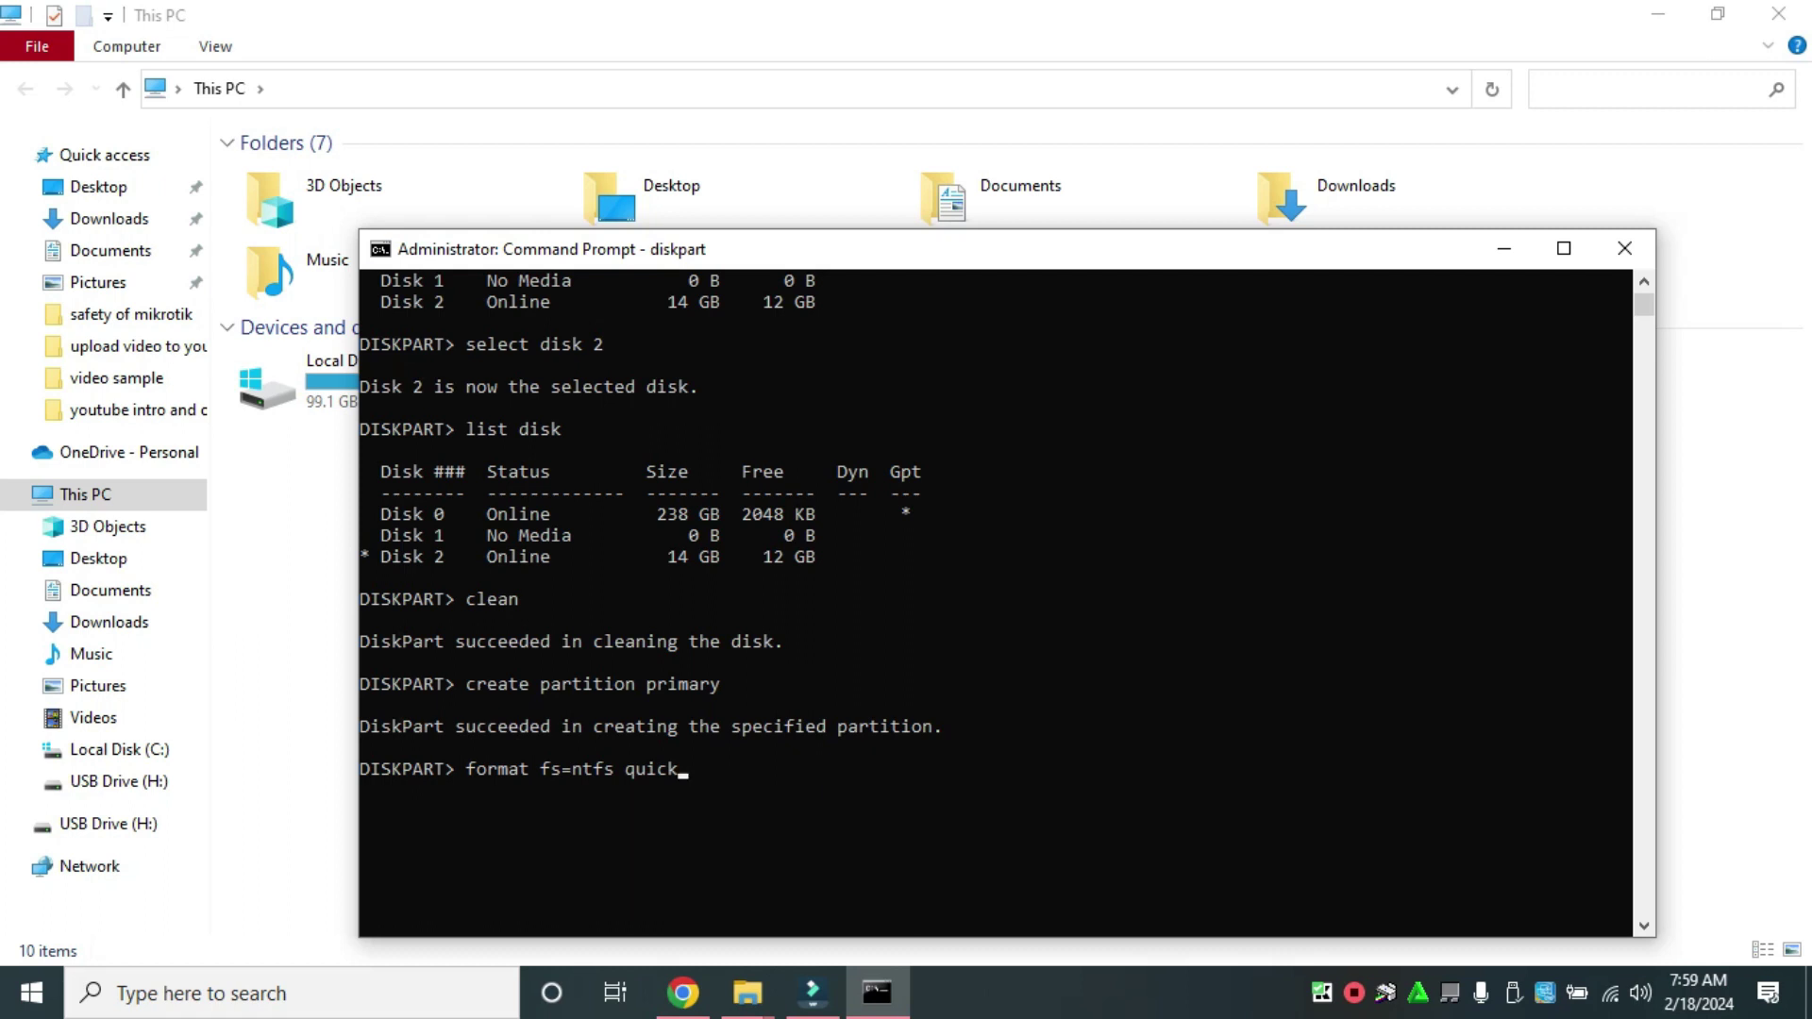
key(BackSpace)
key(BackSpace)
key(BackSpace)
key(BackSpace)
key(BackSpace)
key(BackSpace)
text(quick)
key(Return)
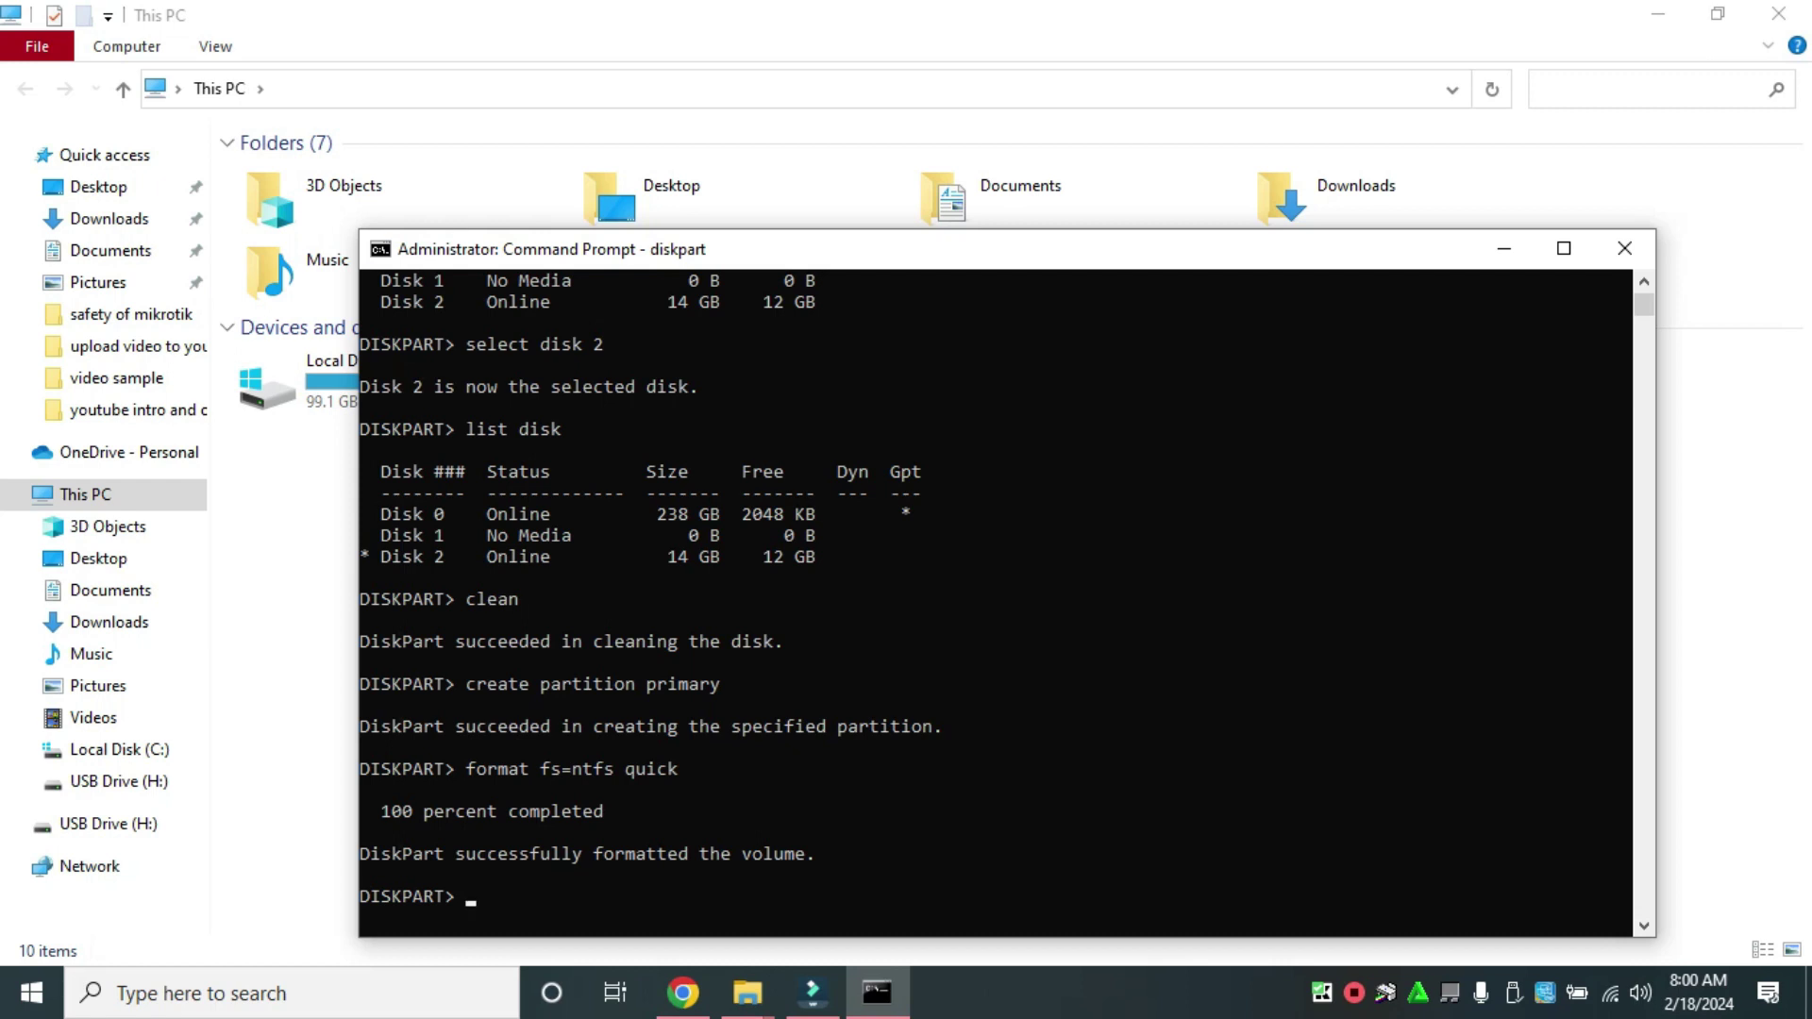
Assign drive letter J to the newly formatted USB volume with the DiskPart command assign letter j
scroll(996, 604, down, 2)
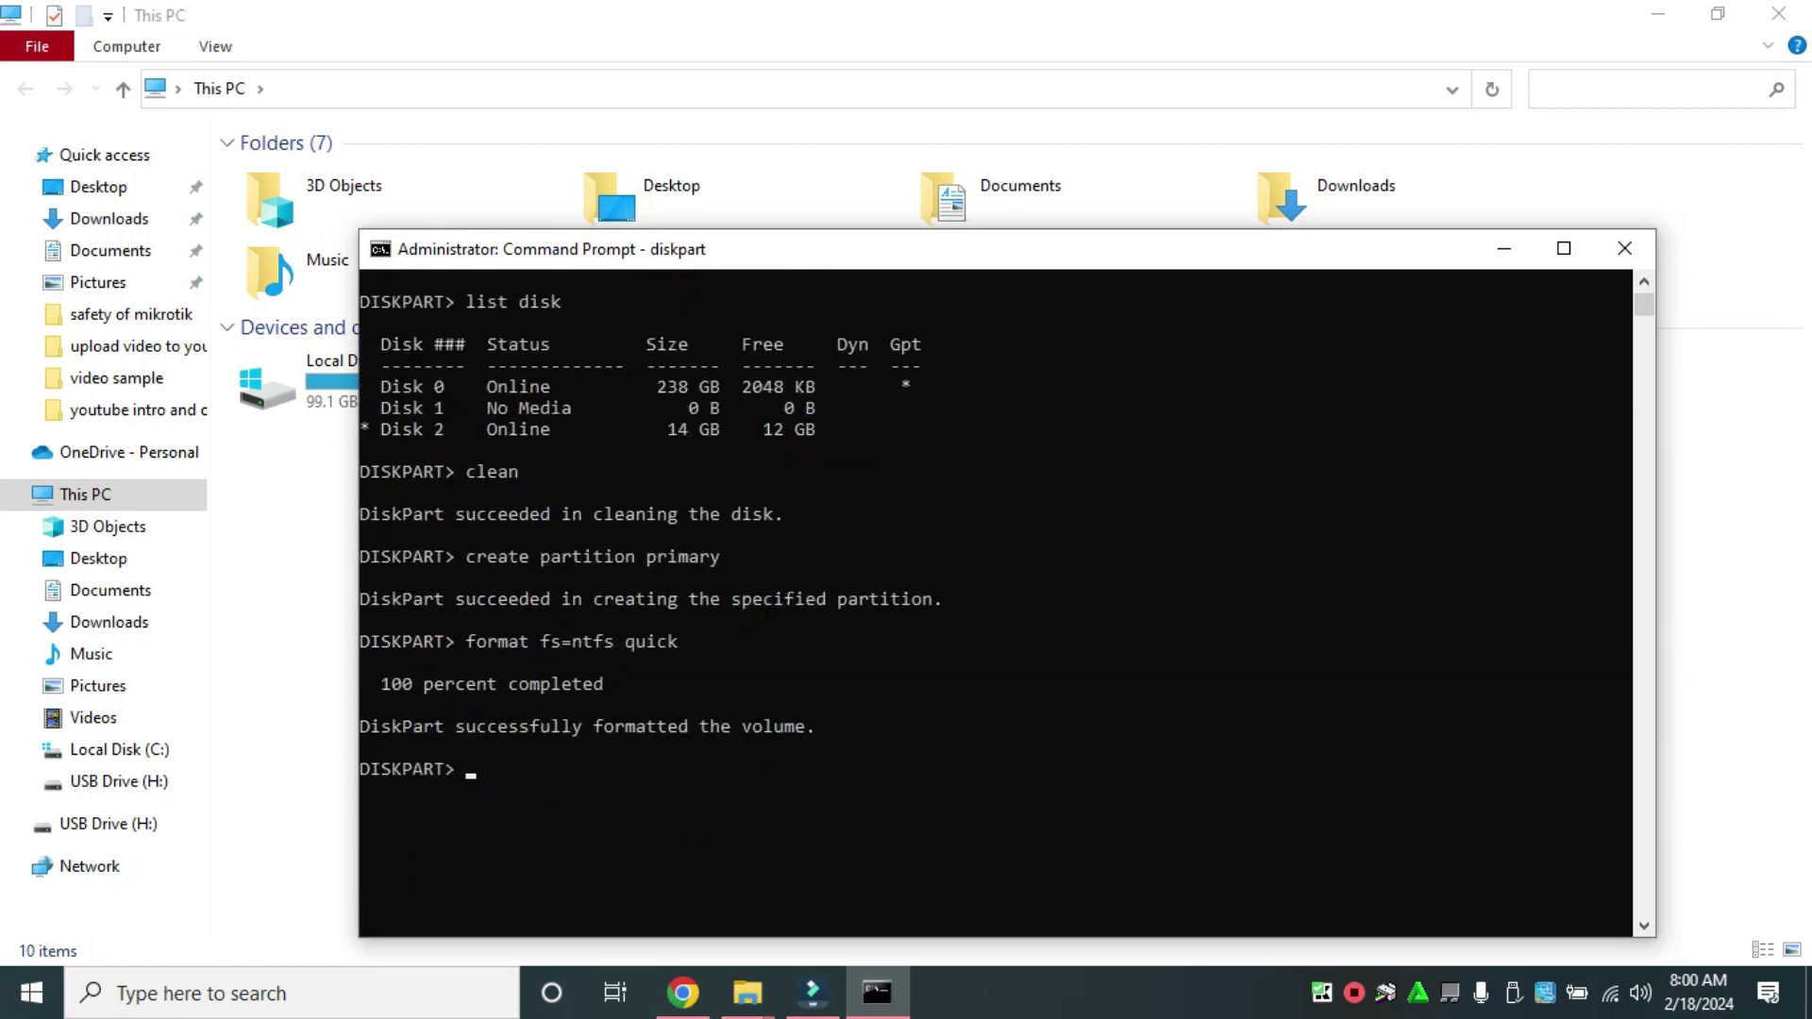
text(a)
text(ign letter g)
key(BackSpace)
text(e)
key(BackSpace)
text(f)
key(BackSpace)
text(g)
key(BackSpace)
drag(1038, 248, 1147, 493)
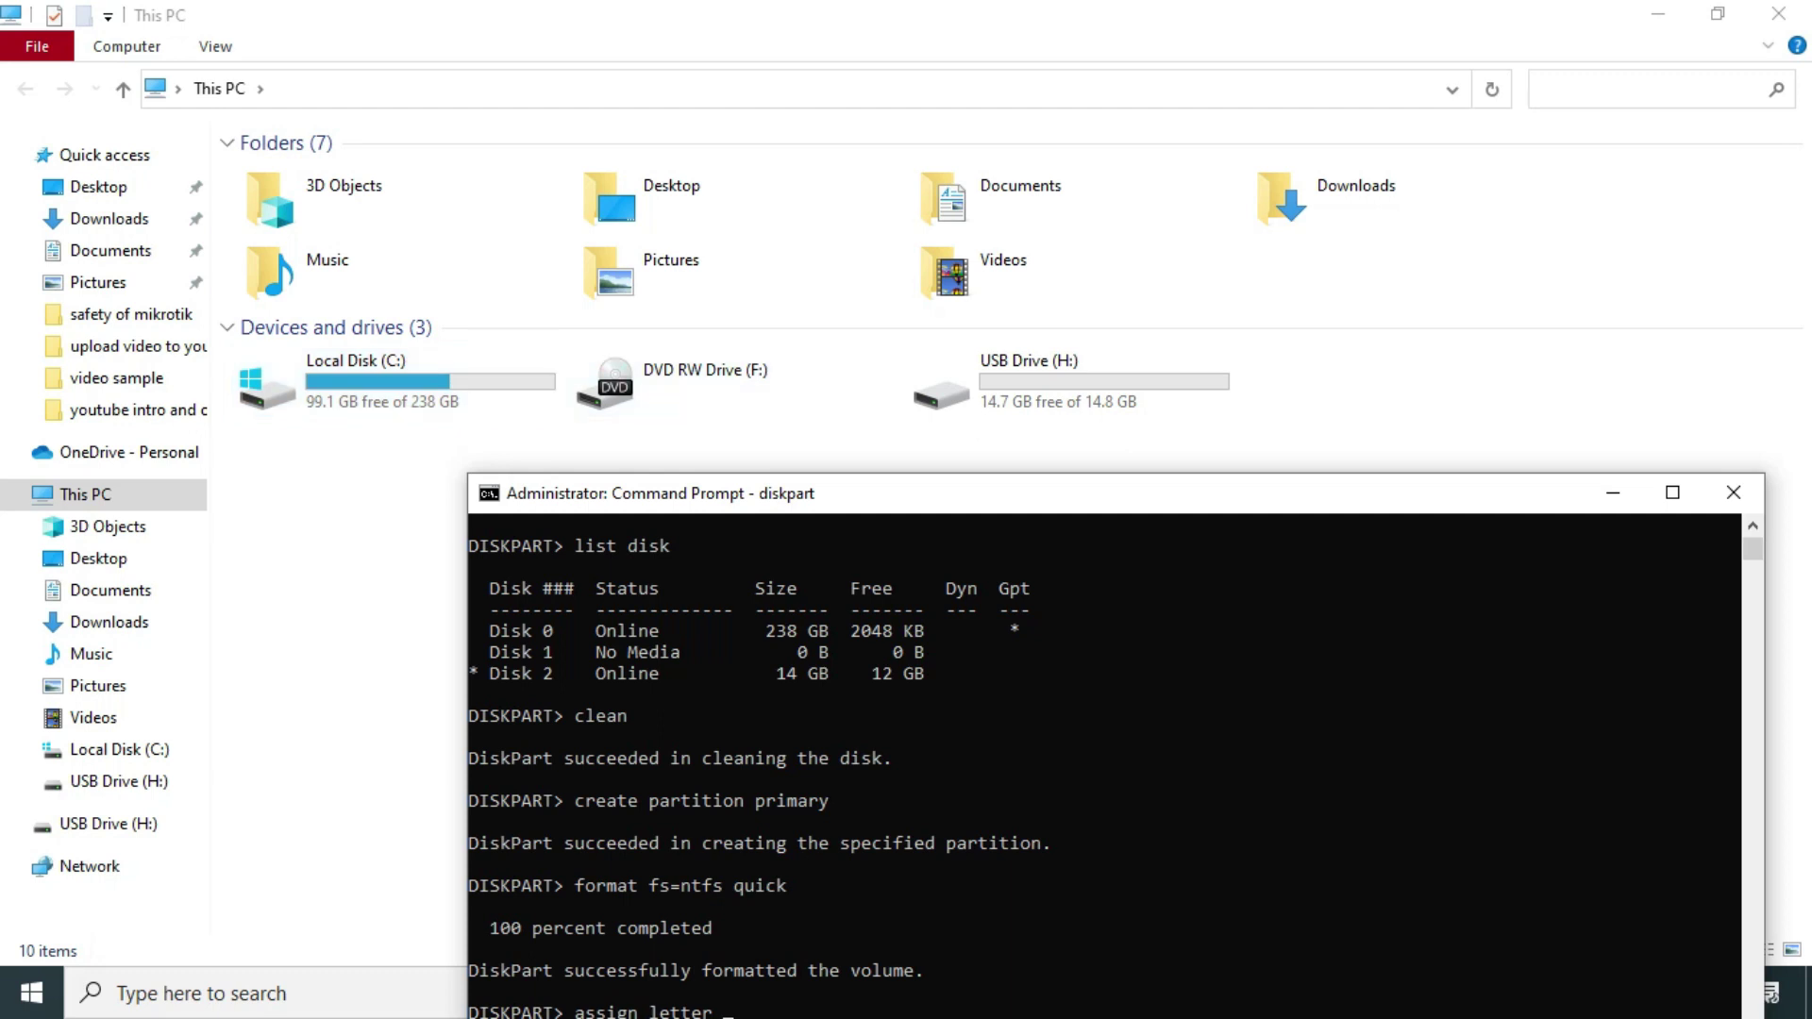
drag(1090, 506, 1034, 200)
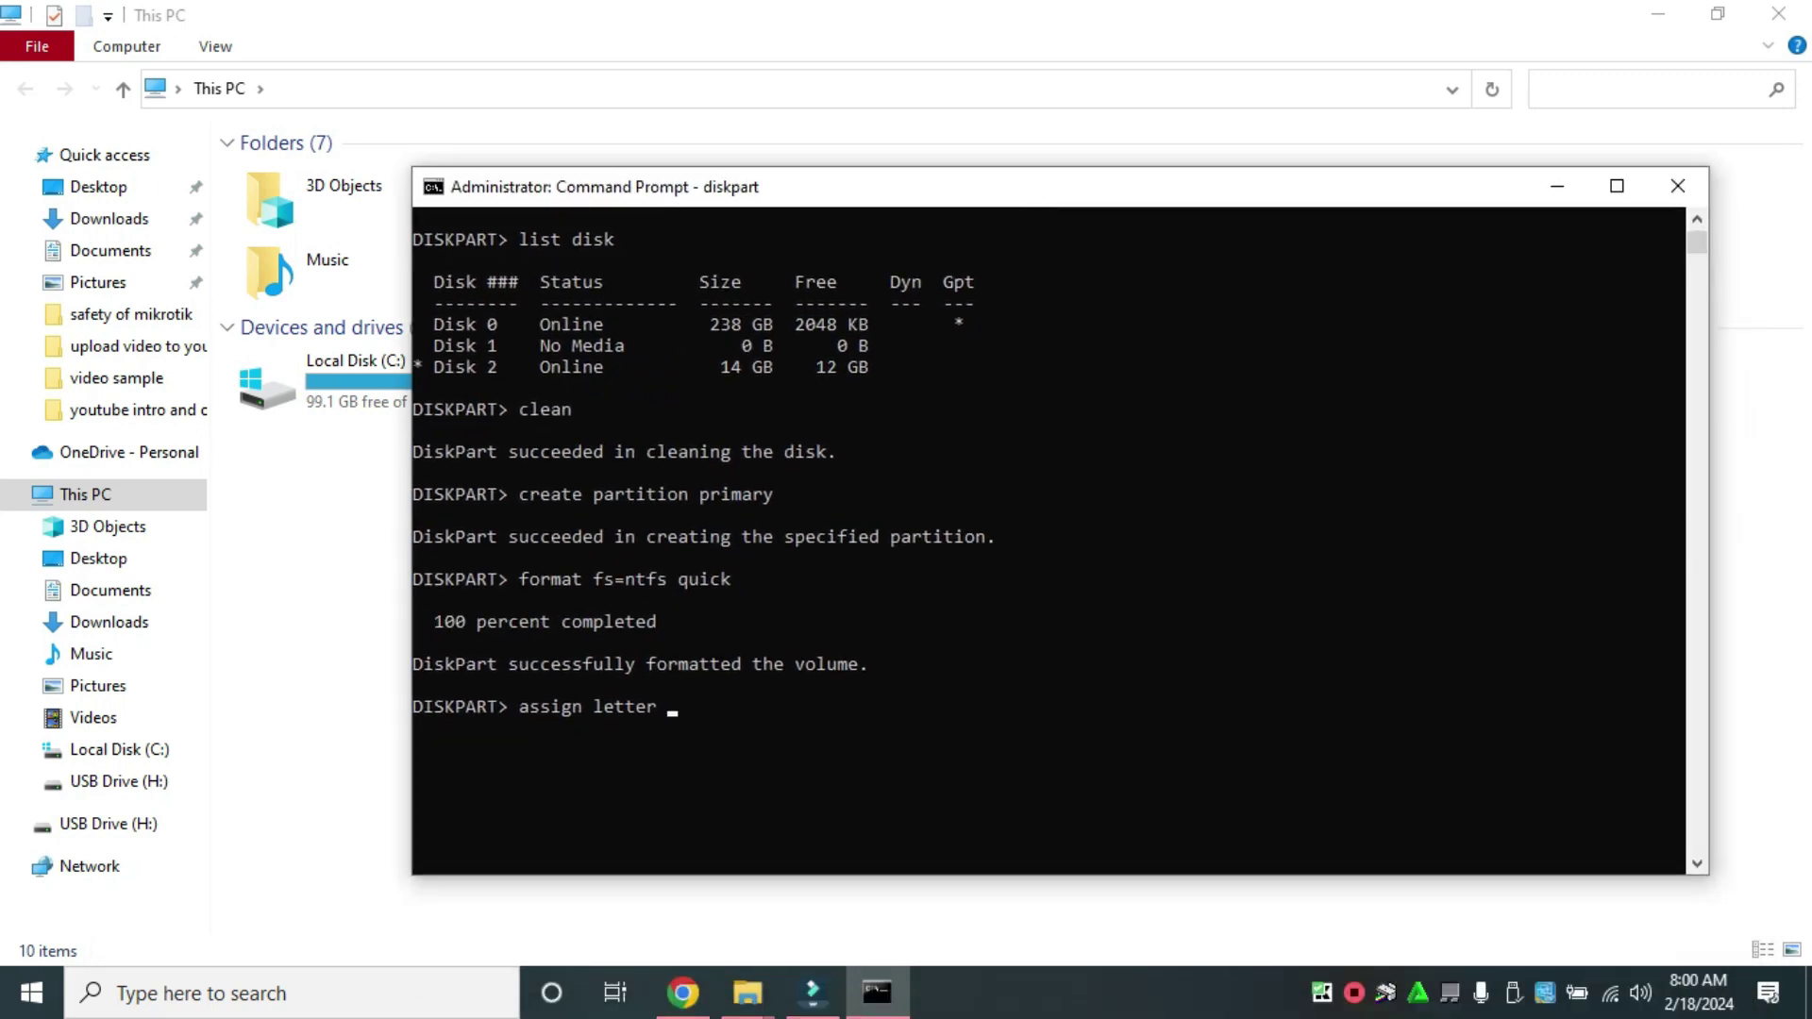
text(j)
key(Return)
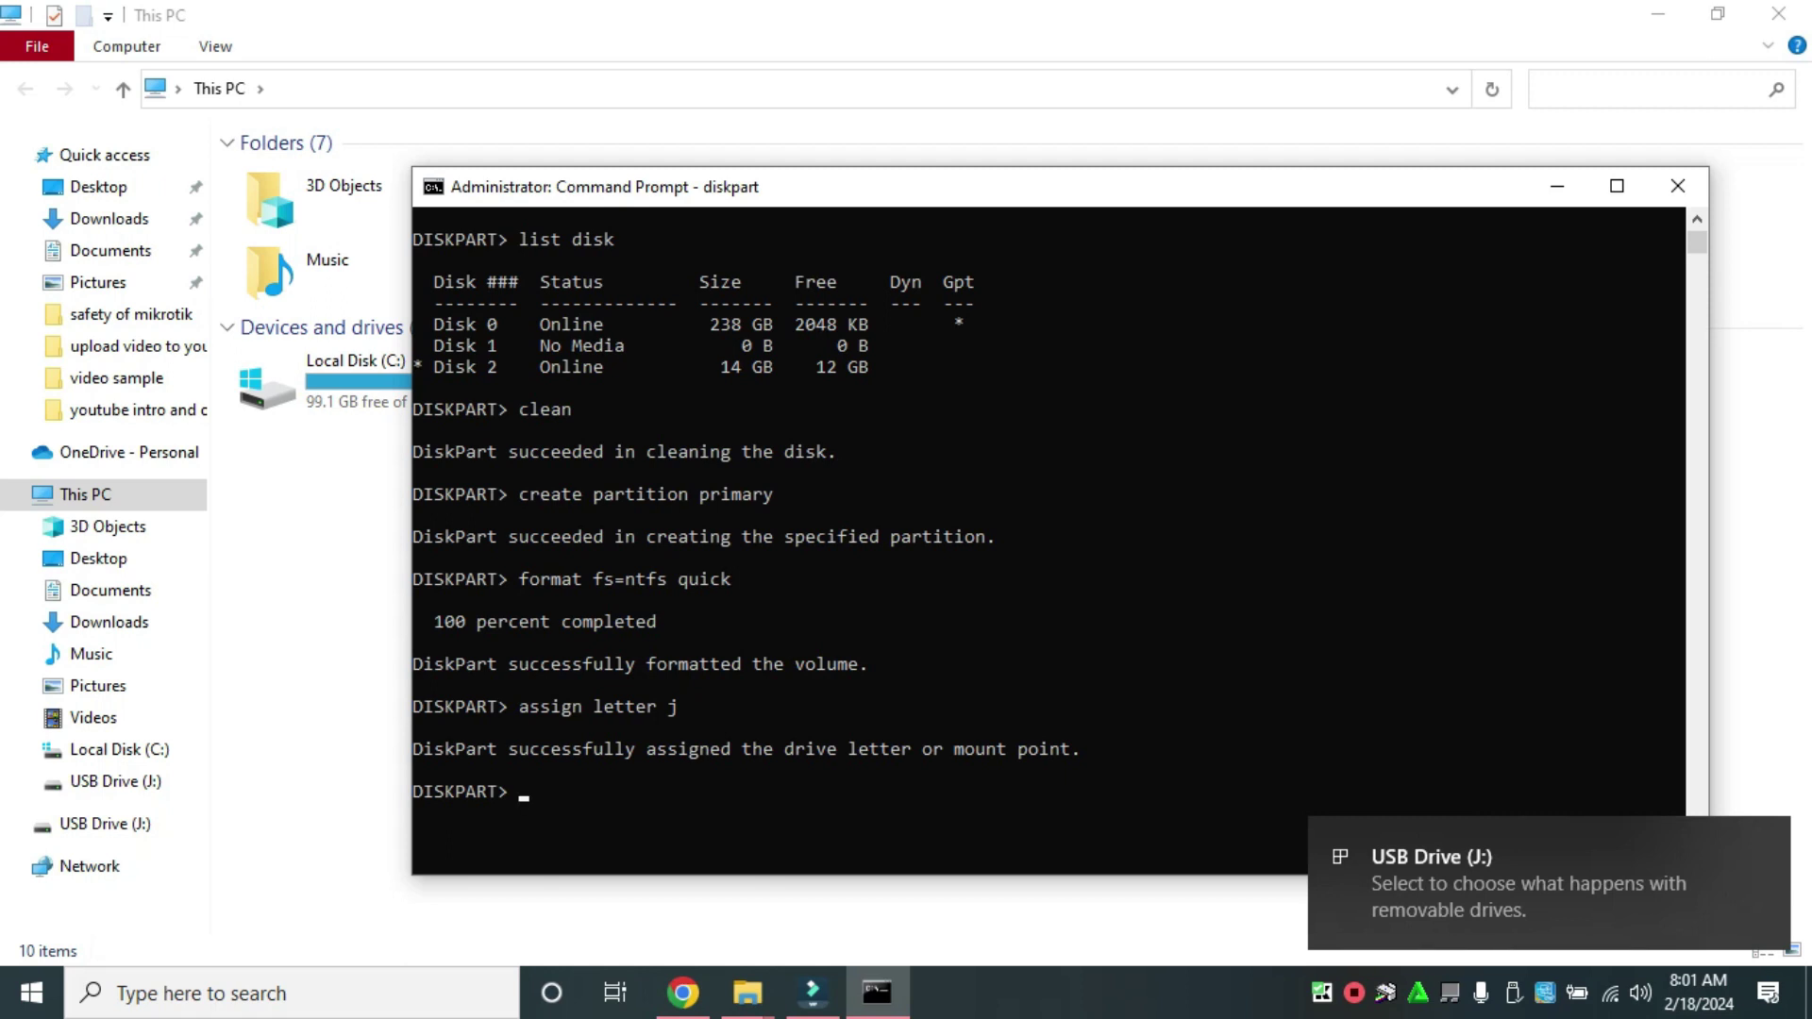
Exit DiskPart and close the Command Prompt with the exit command
text(exit)
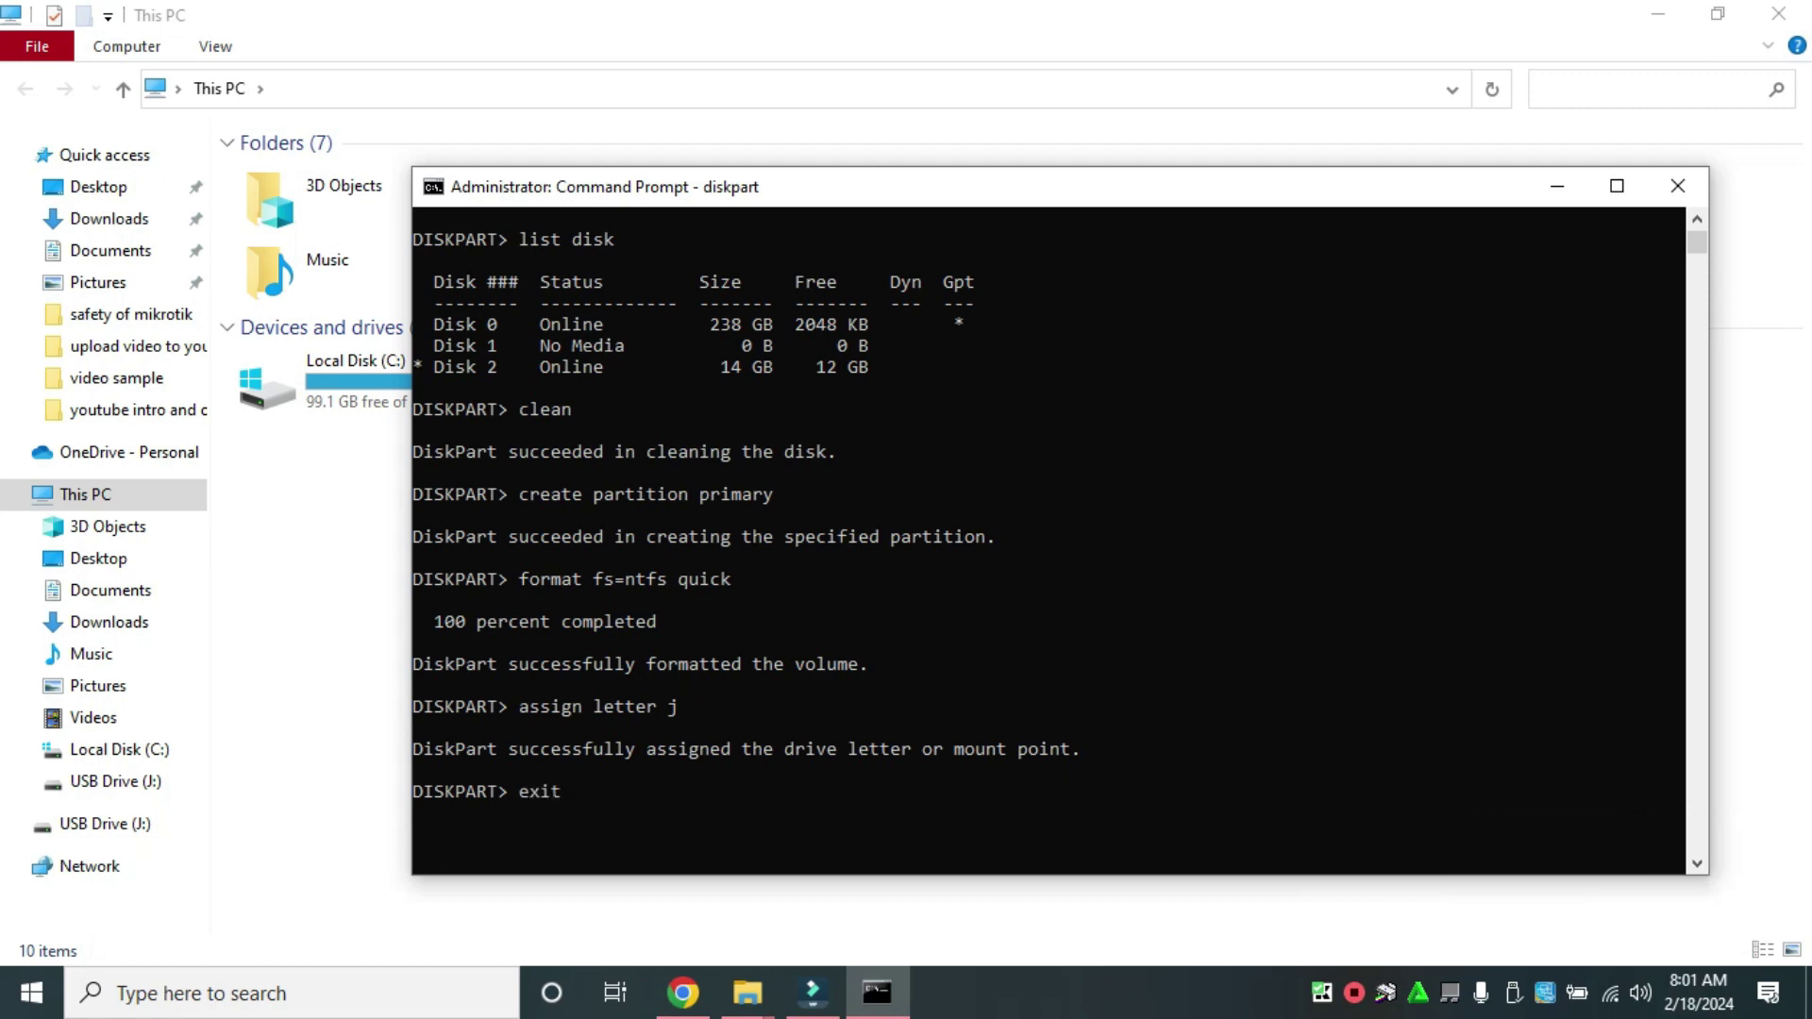
key(Return)
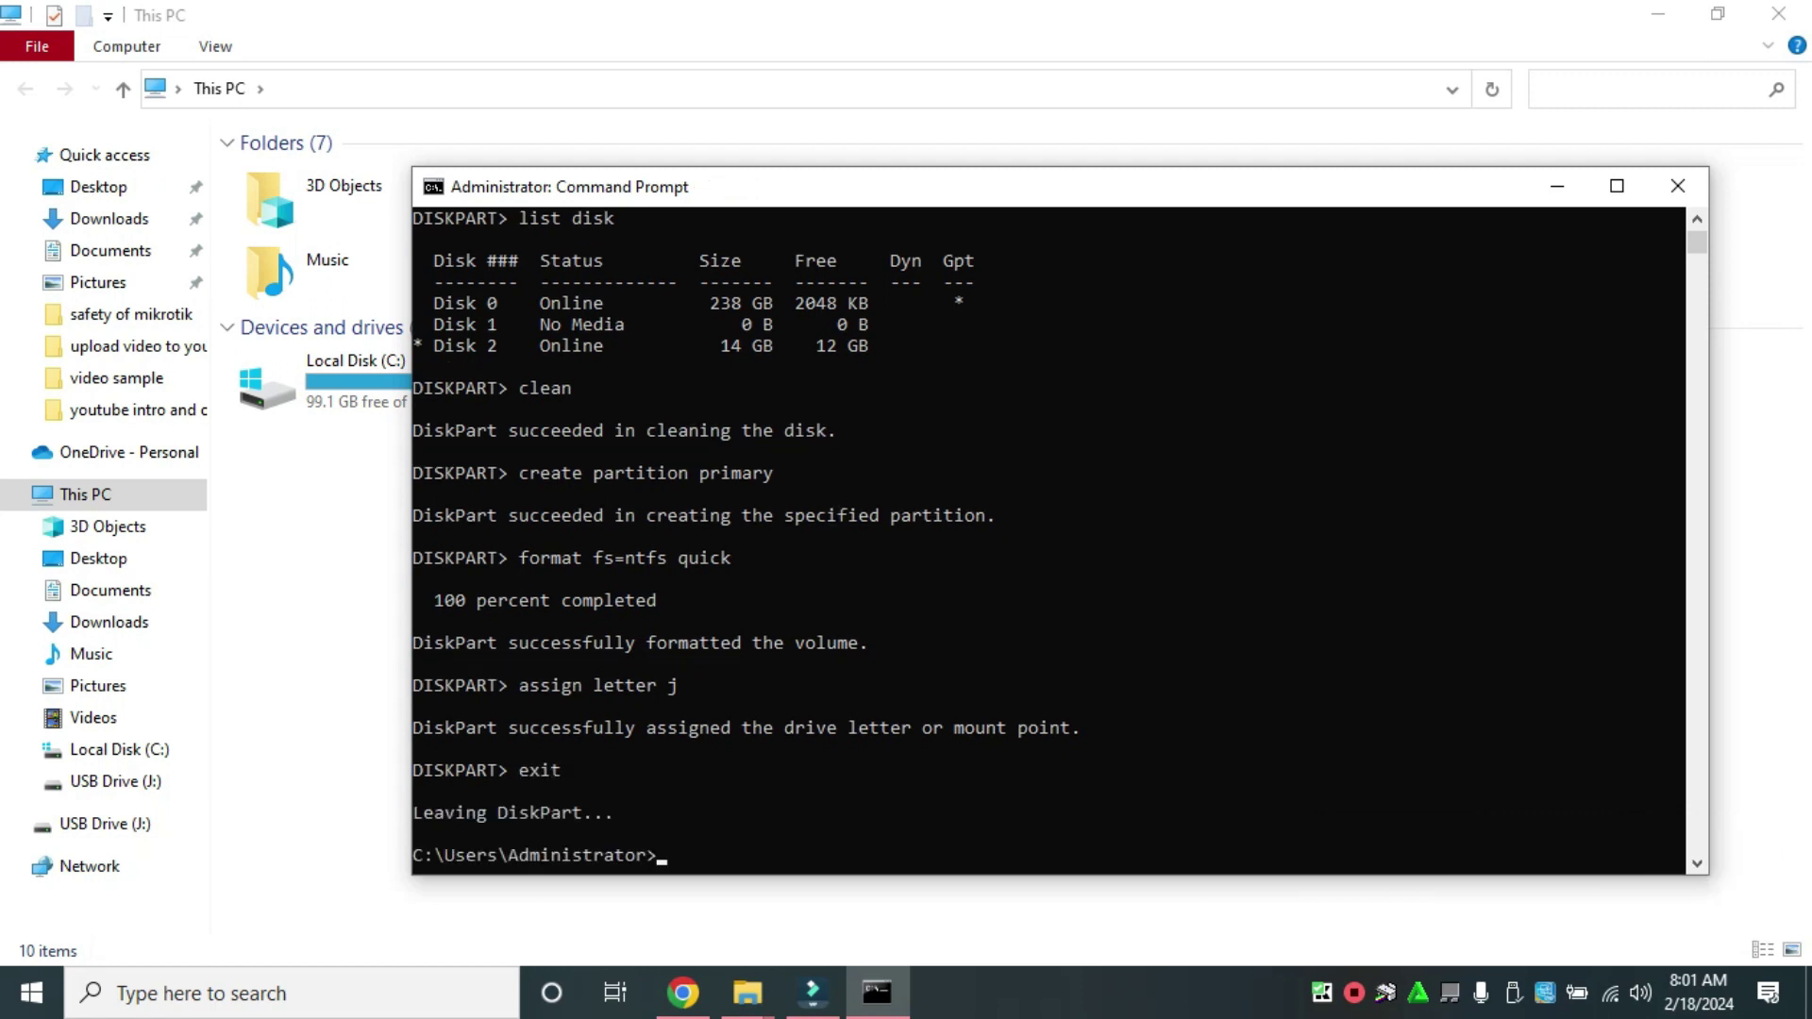
text(exit)
key(Return)
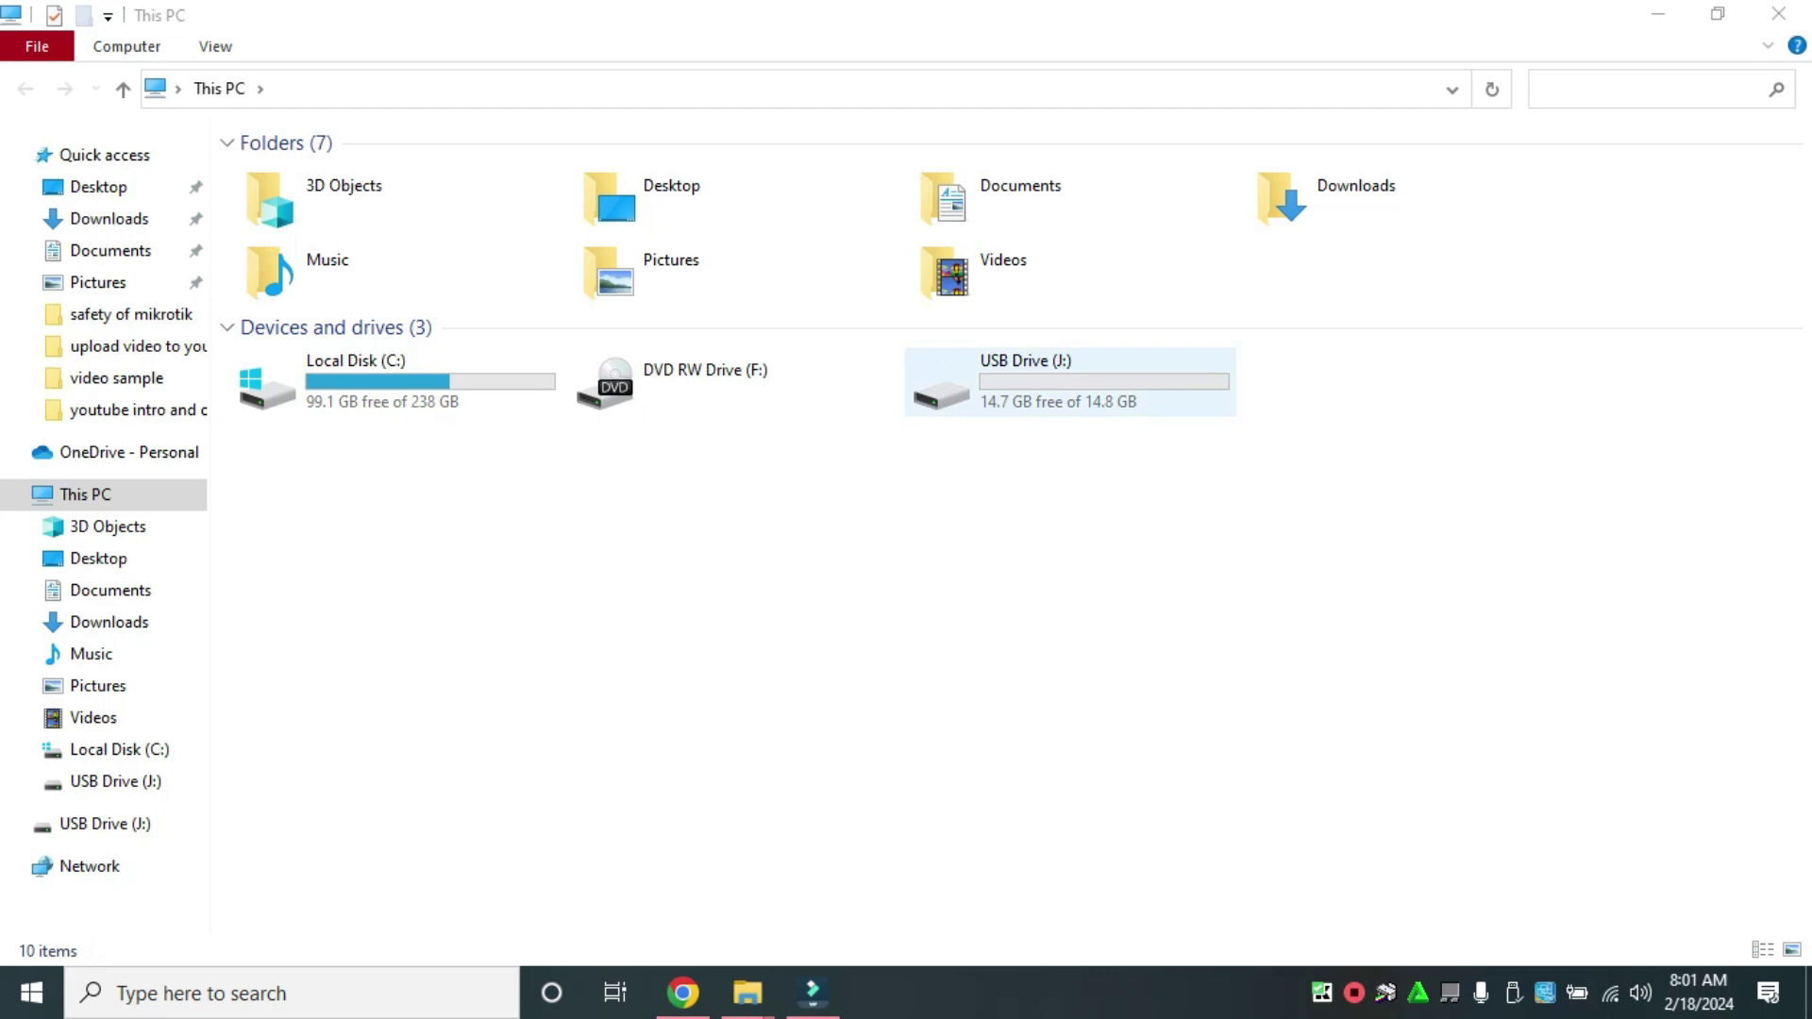
Open USB Drive (J:) in File Explorer to check its contents, and return to This PC
double_click(1067, 383)
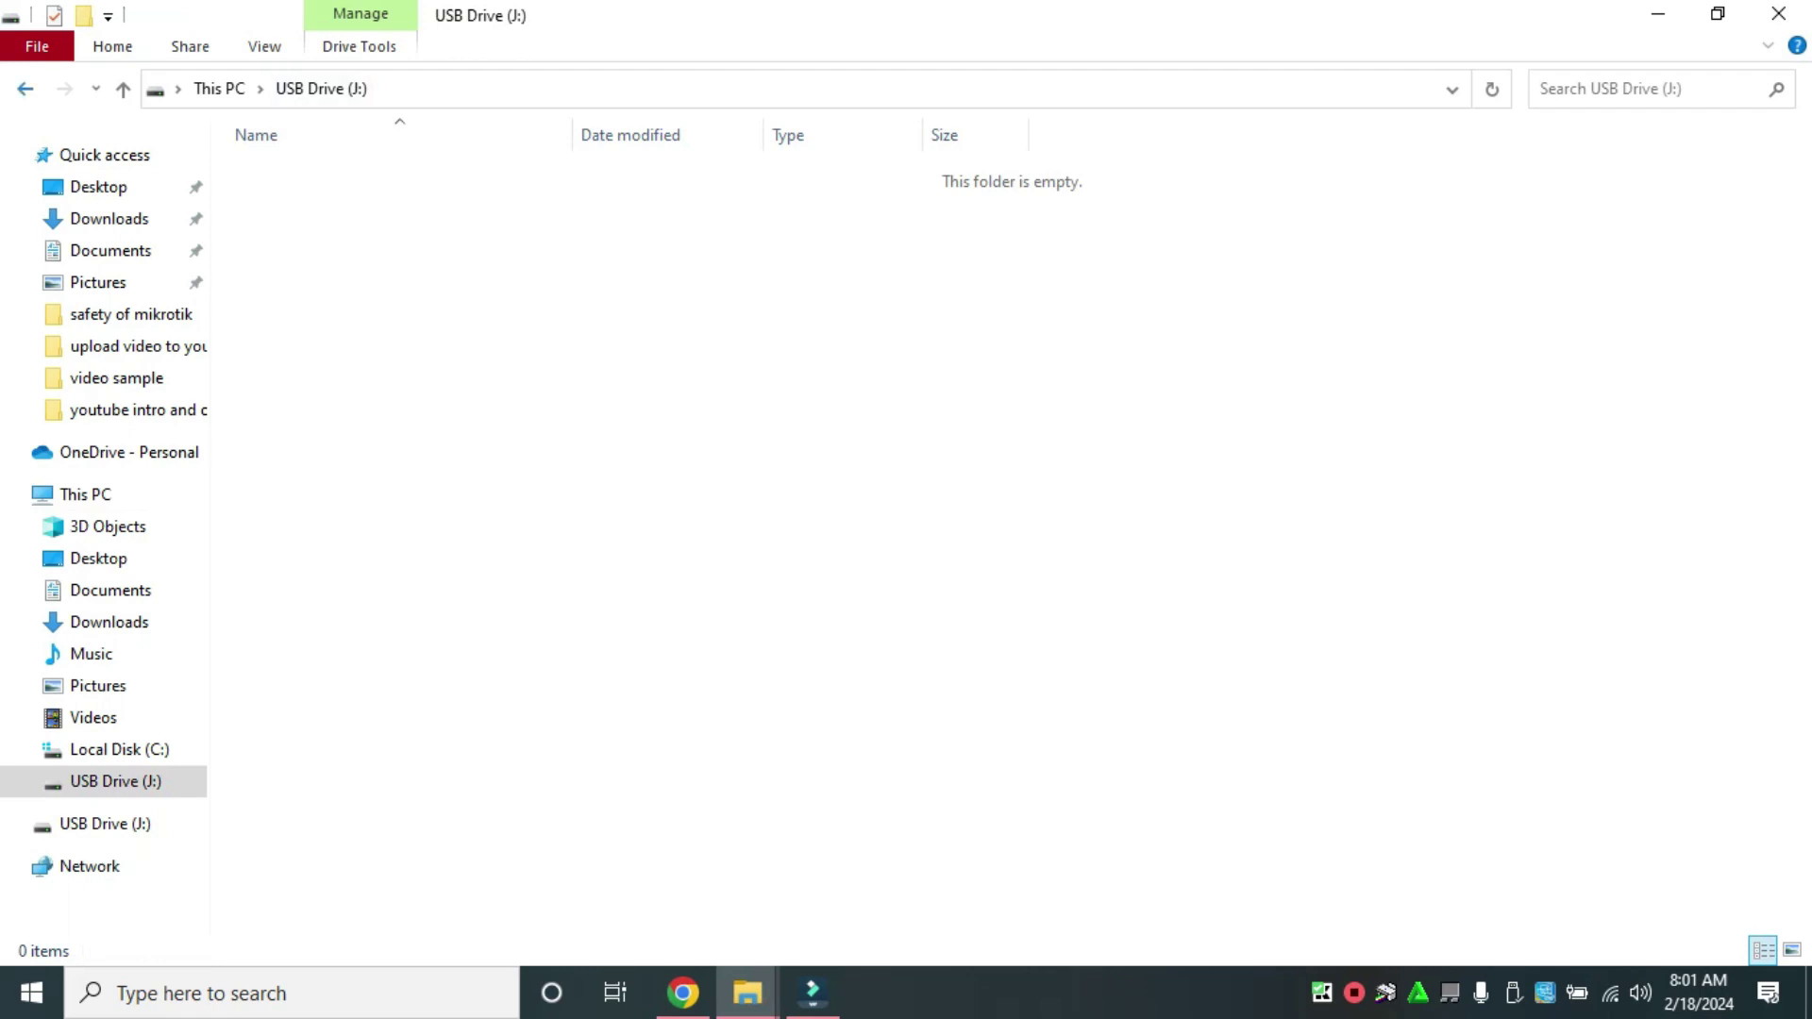
key(alt+Left)
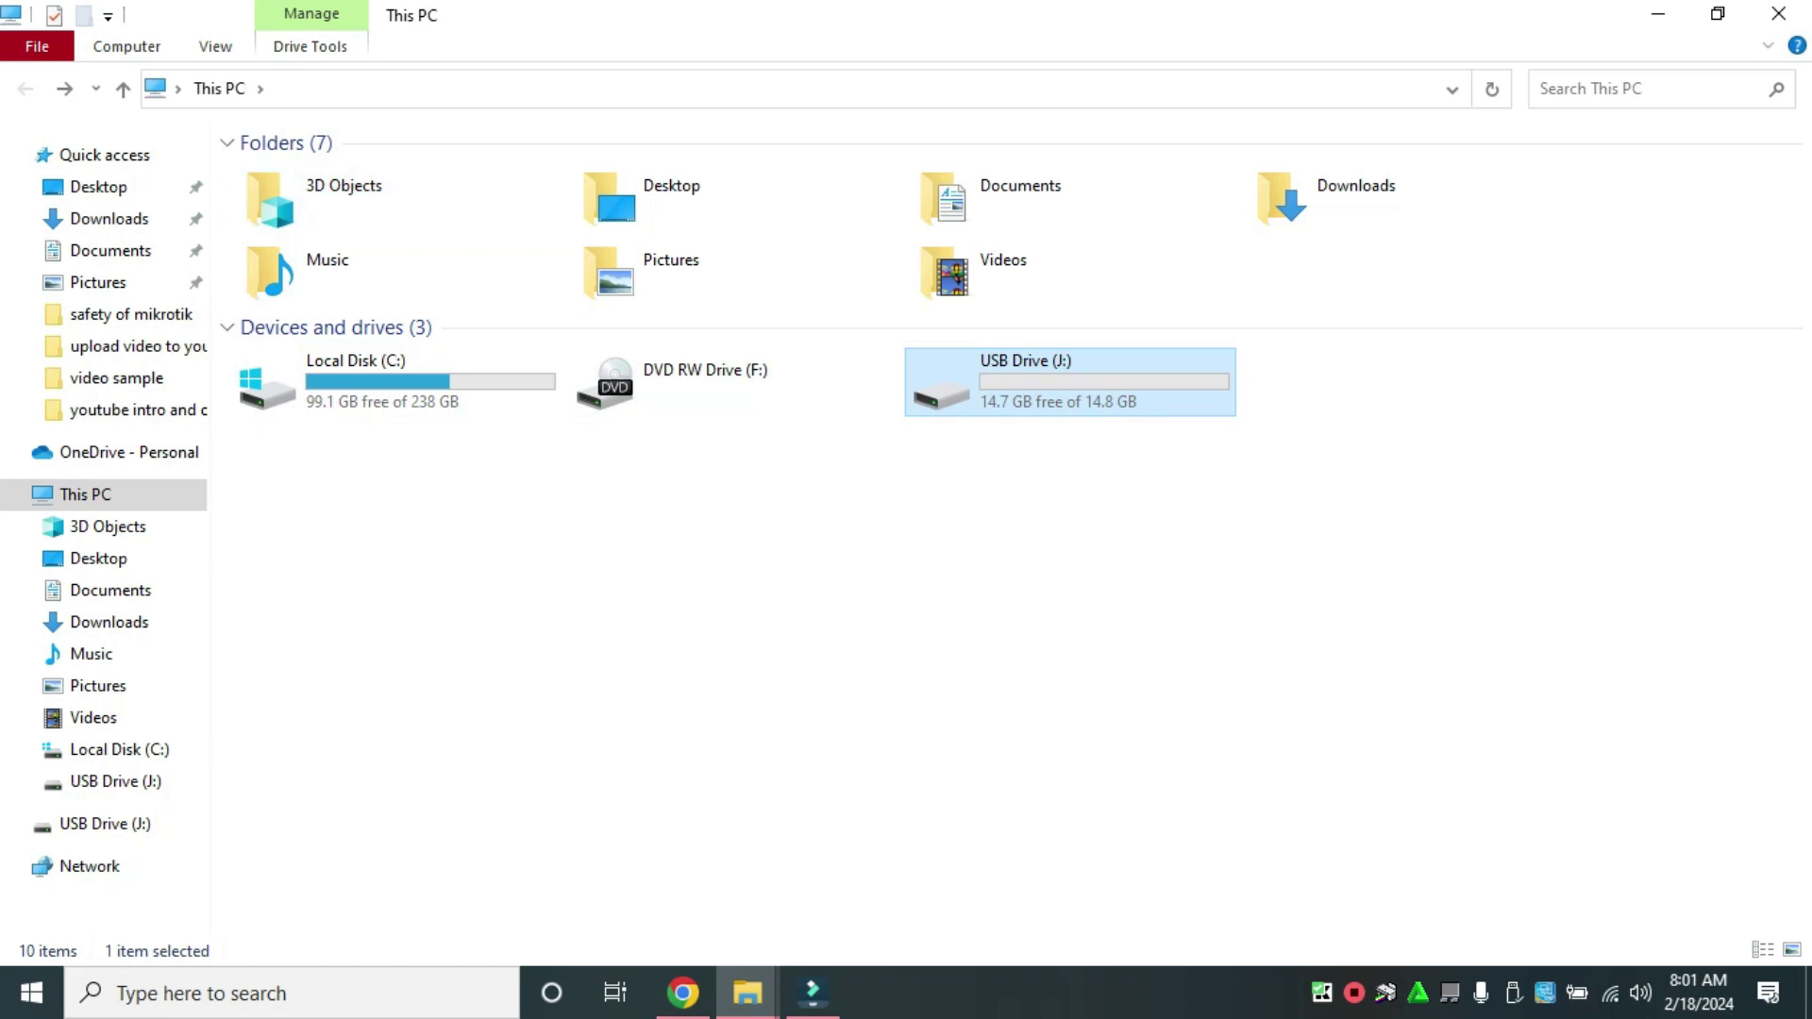
Open the Format dialog for USB Drive (J:)
right_click(1025, 377)
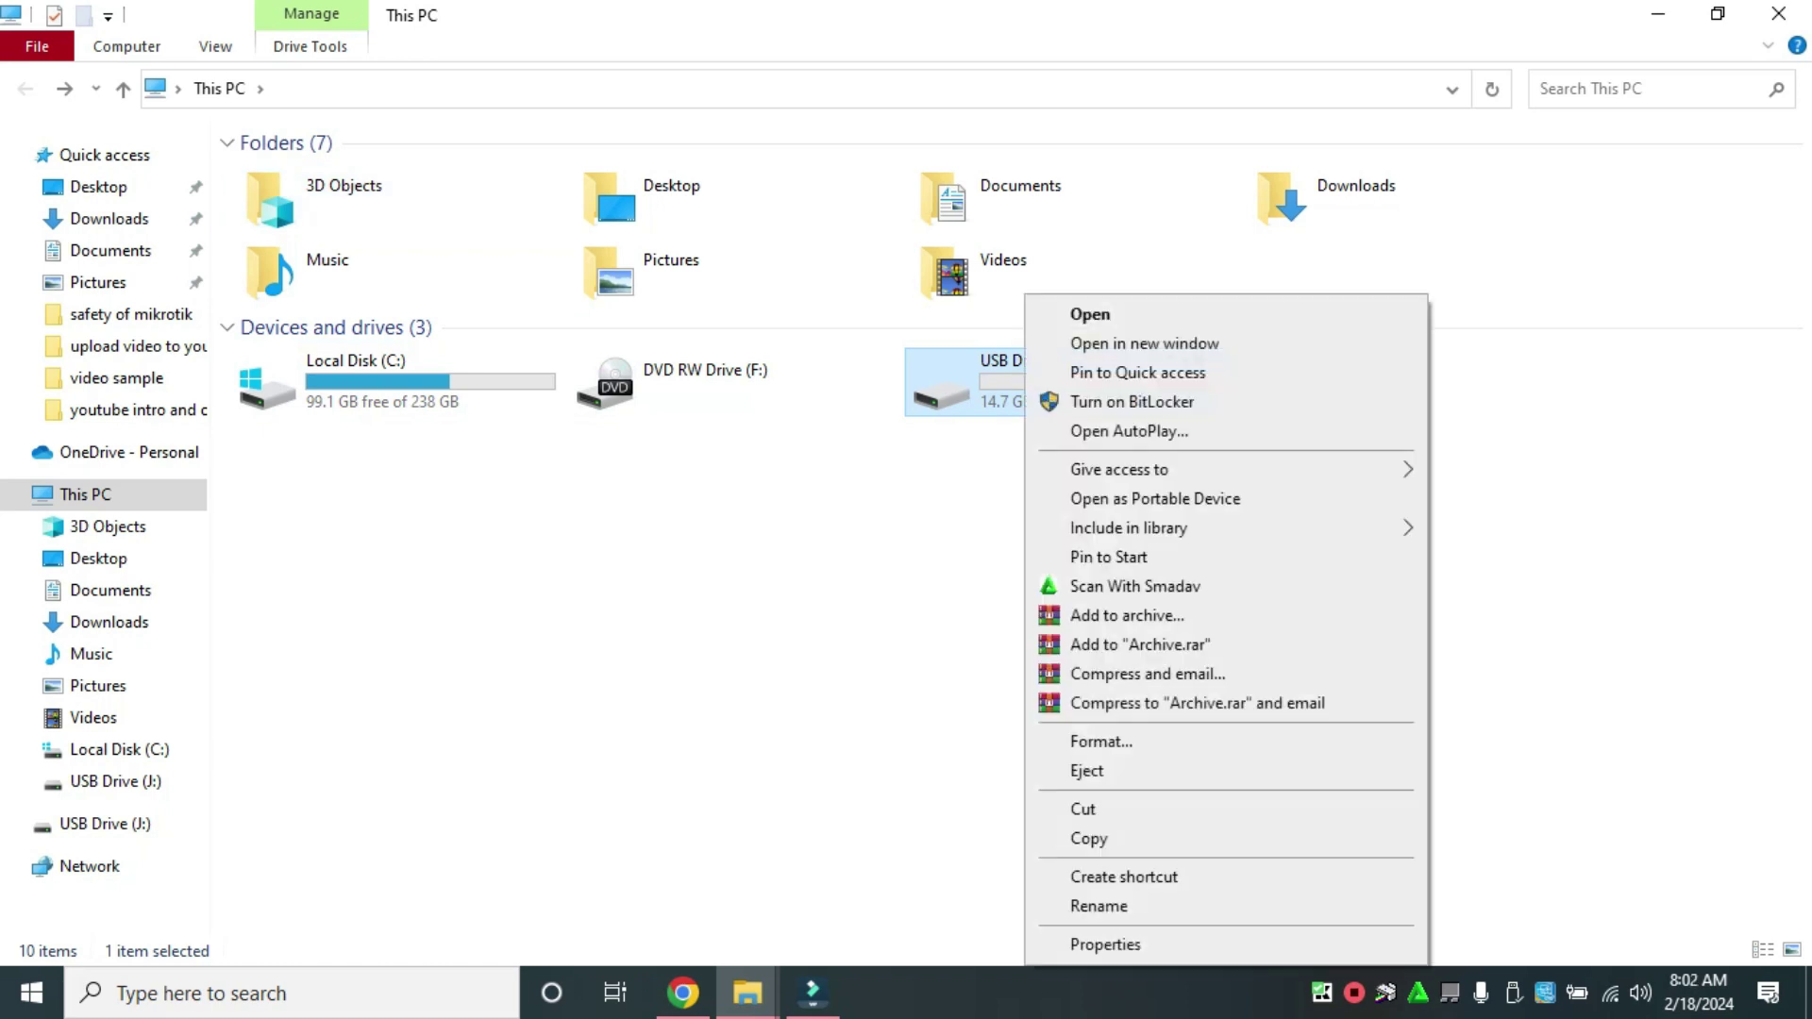
click(1100, 741)
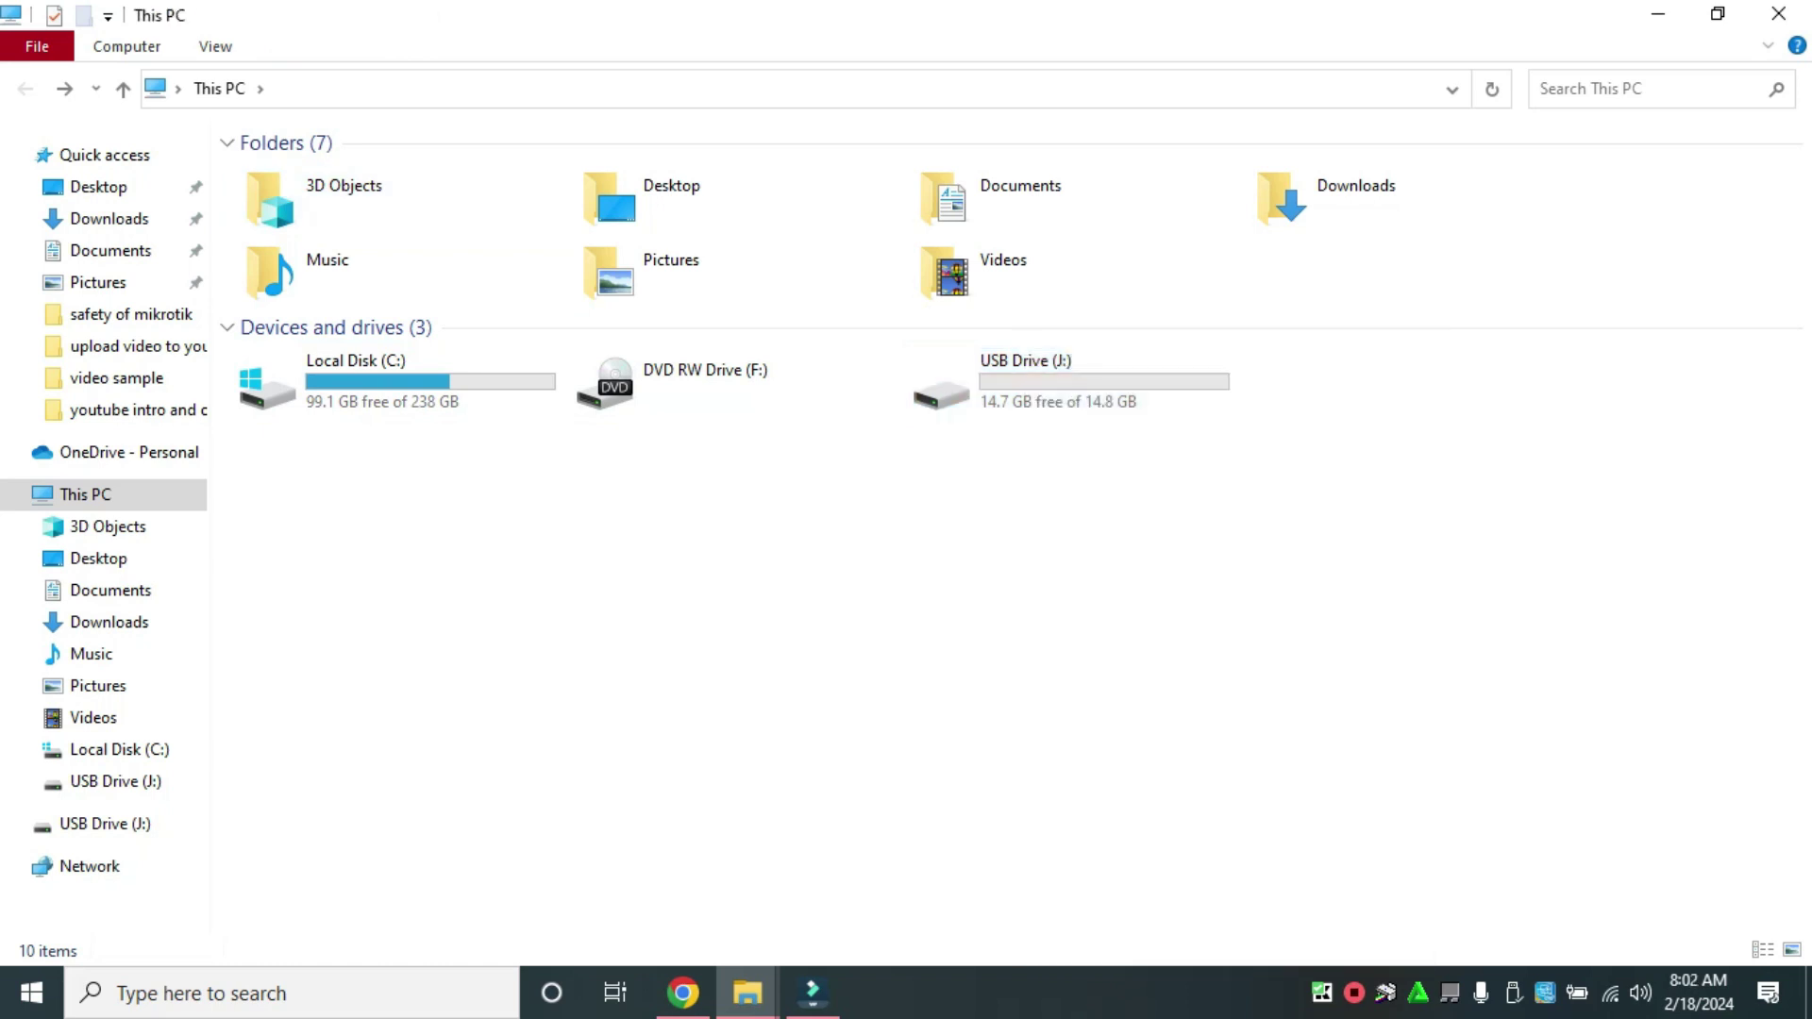